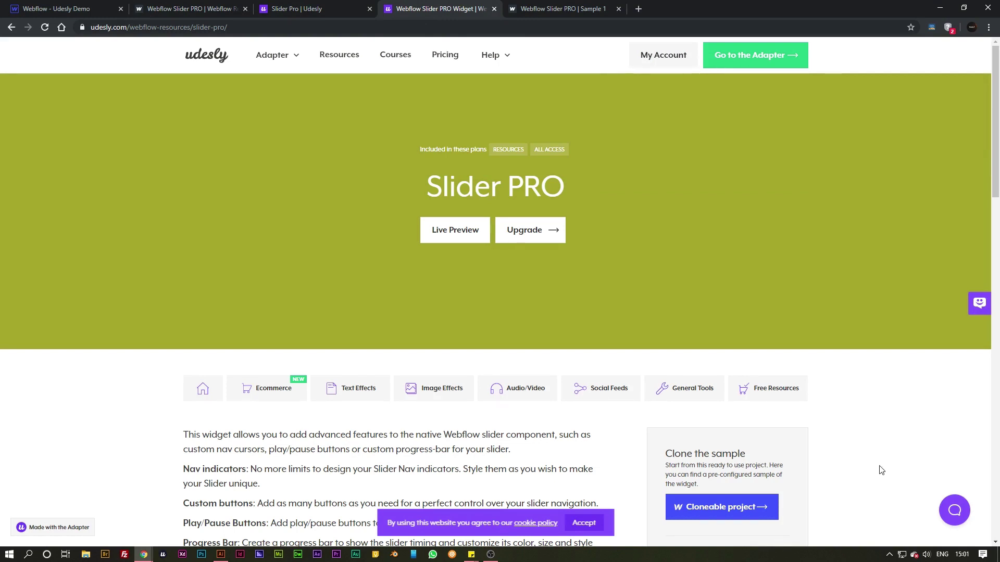
Scroll through the Slider PRO widget page, then switch to the 'Webflow Slider PRO | Sample 1' demo tab
scroll(850, 208, down, 1)
scroll(850, 209, down, 2)
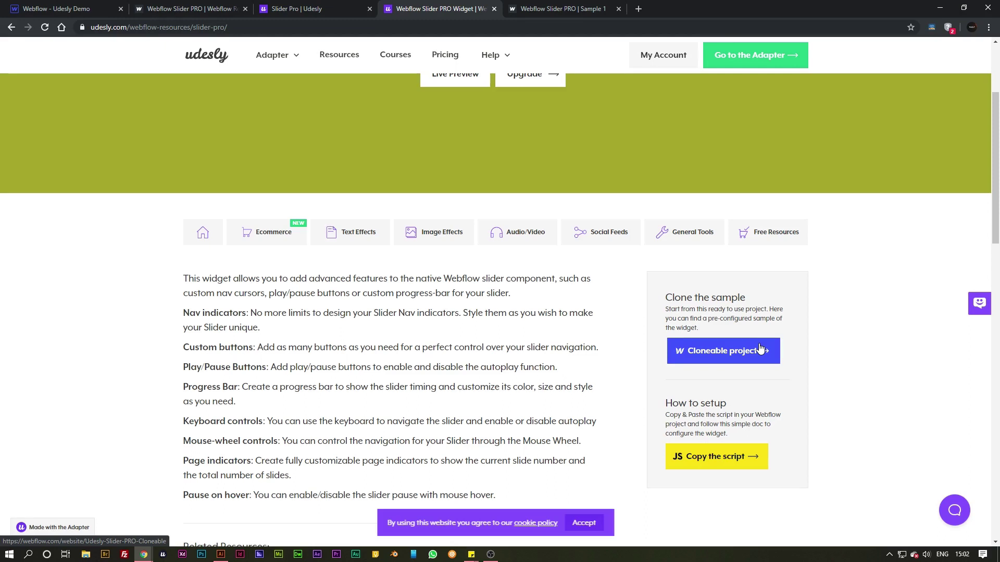
key(ctrl+Tab)
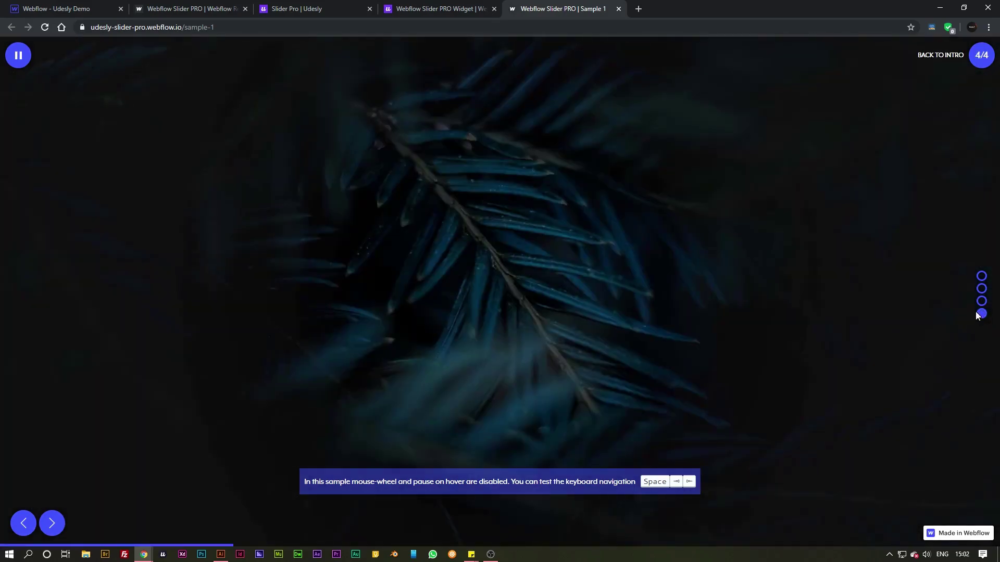
Jump to the moon and light bulb slides via the nav dots, then pause autoplay on the parrot slide
click(981, 301)
click(982, 276)
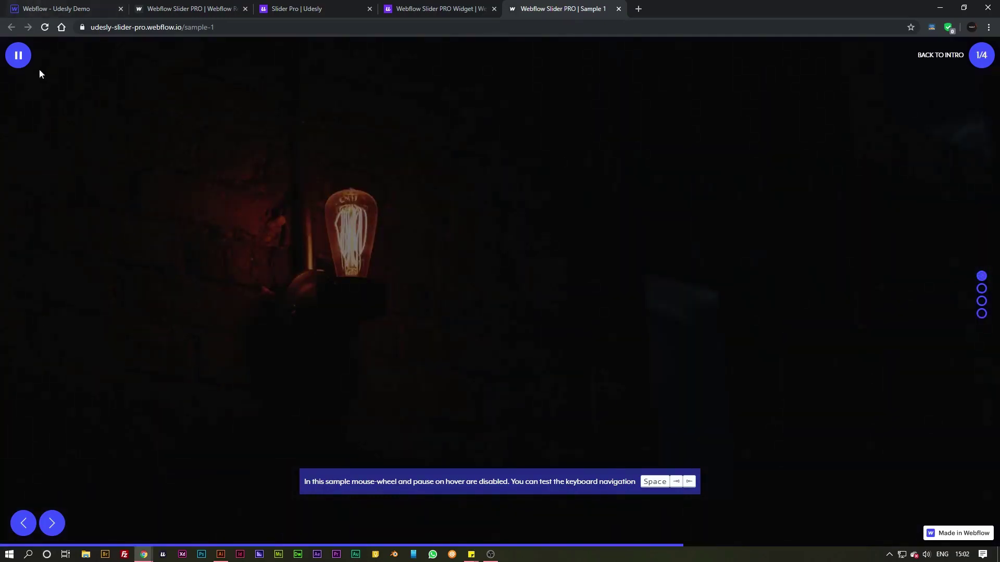
click(18, 55)
click(20, 57)
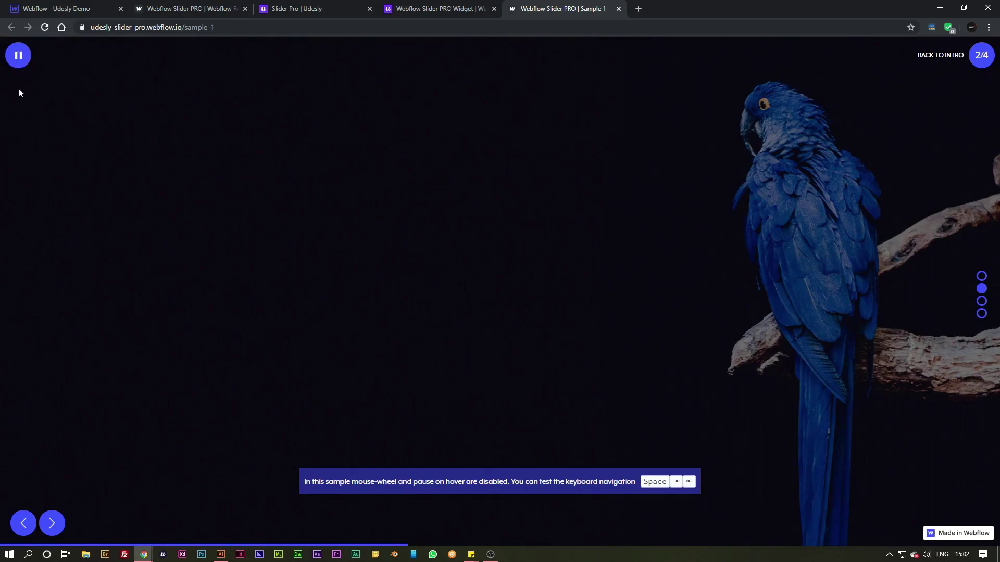
click(24, 62)
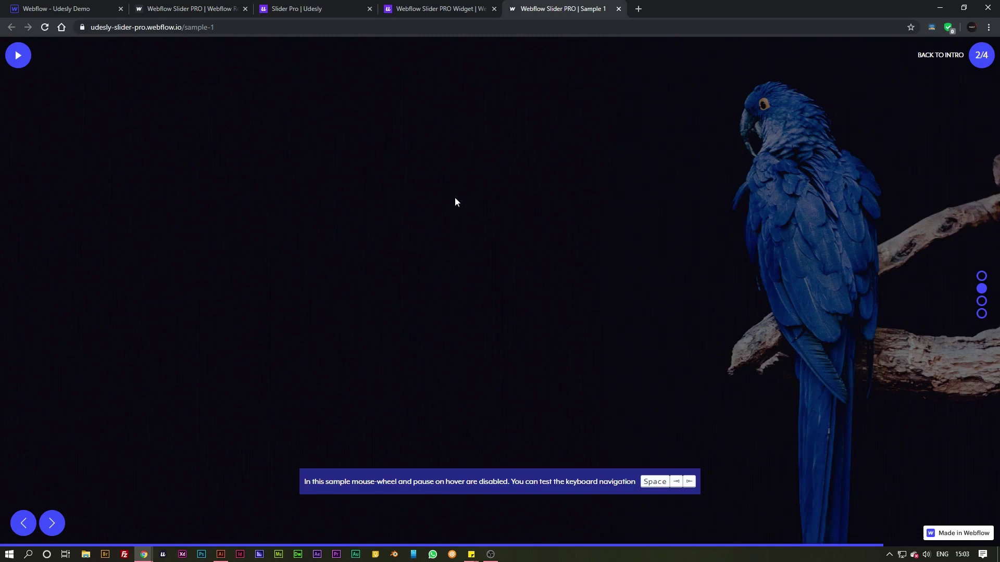
Preview the Udesly Demo home page's Coffee Mugs hero slider, advancing one slide, then exit preview
click(82, 8)
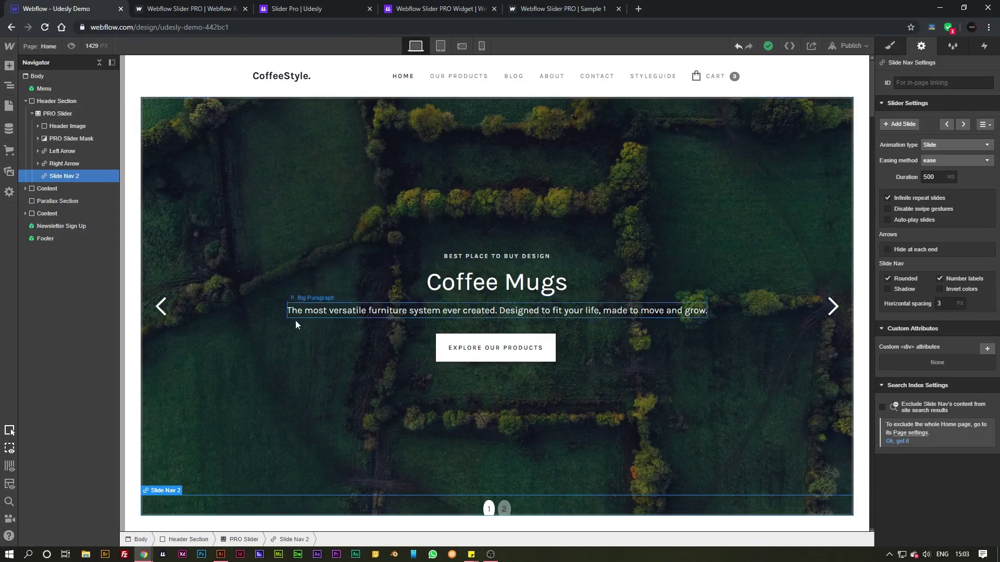
key(ctrl+shift+p)
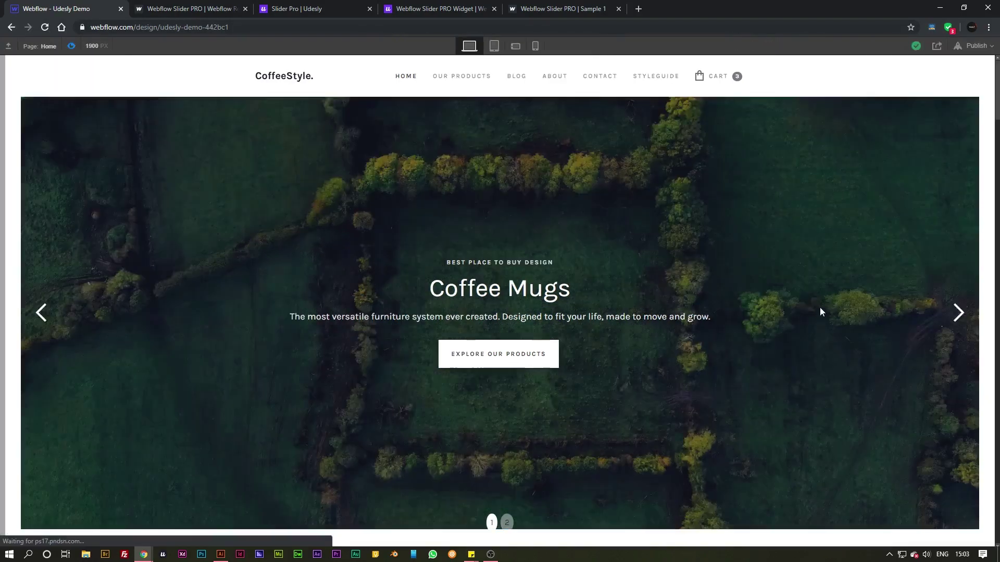
click(960, 312)
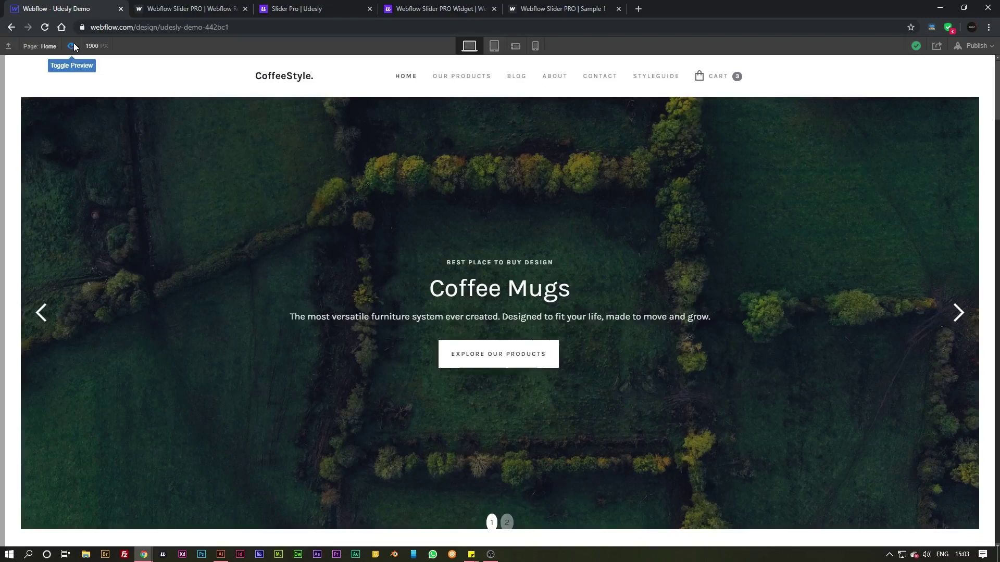
click(74, 45)
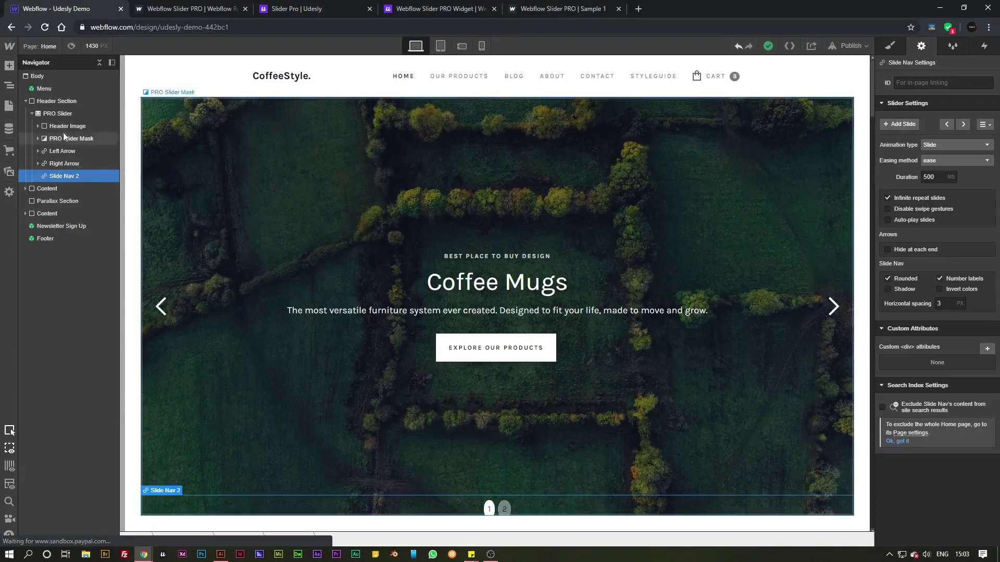
Select the PRO Slider, collapse its children, and select the Header Section in the Navigator
click(52, 113)
click(32, 113)
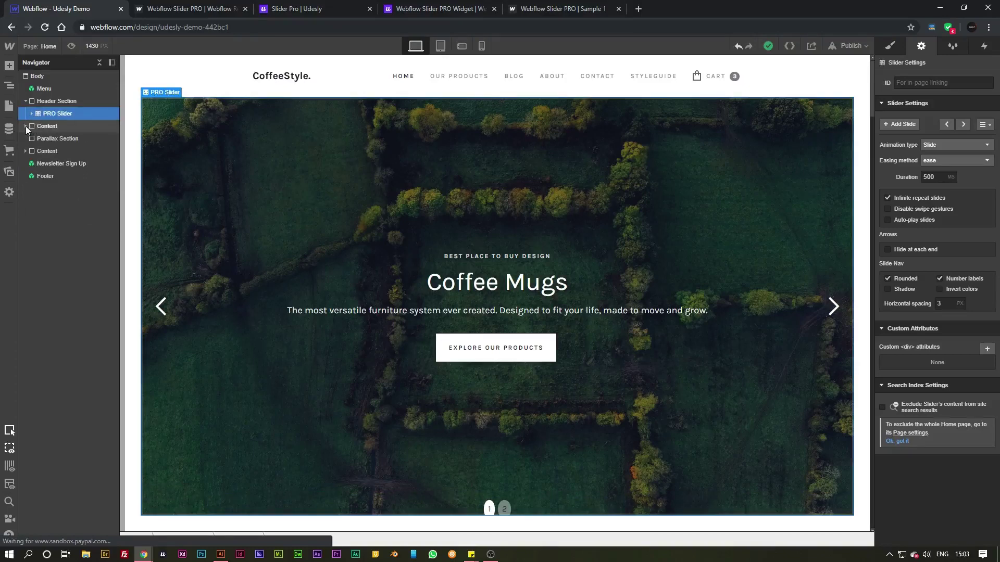
click(50, 101)
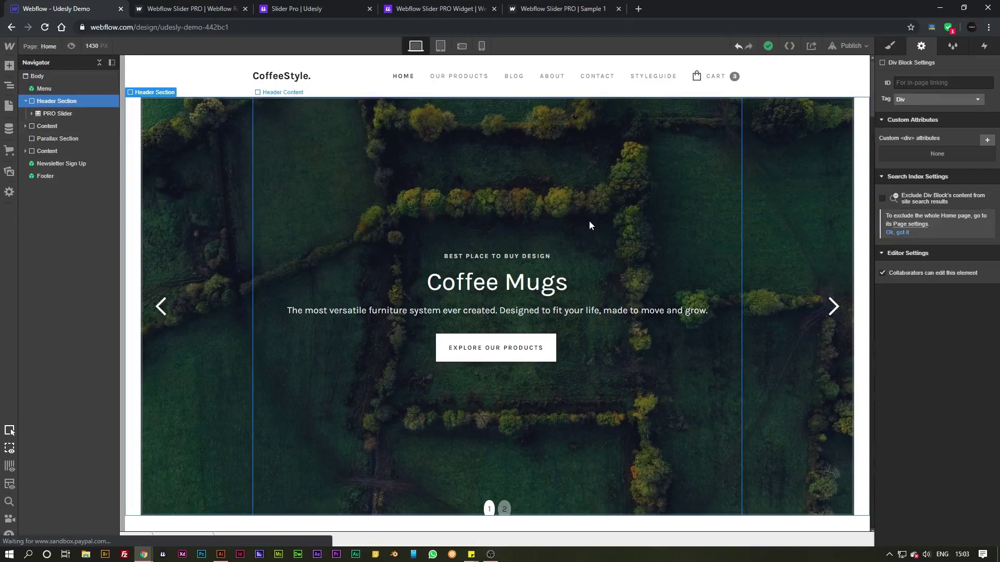
Copy the 'udesly-slider-pro' attribute name from the Slider Pro docs and return to Webflow Designer
click(311, 9)
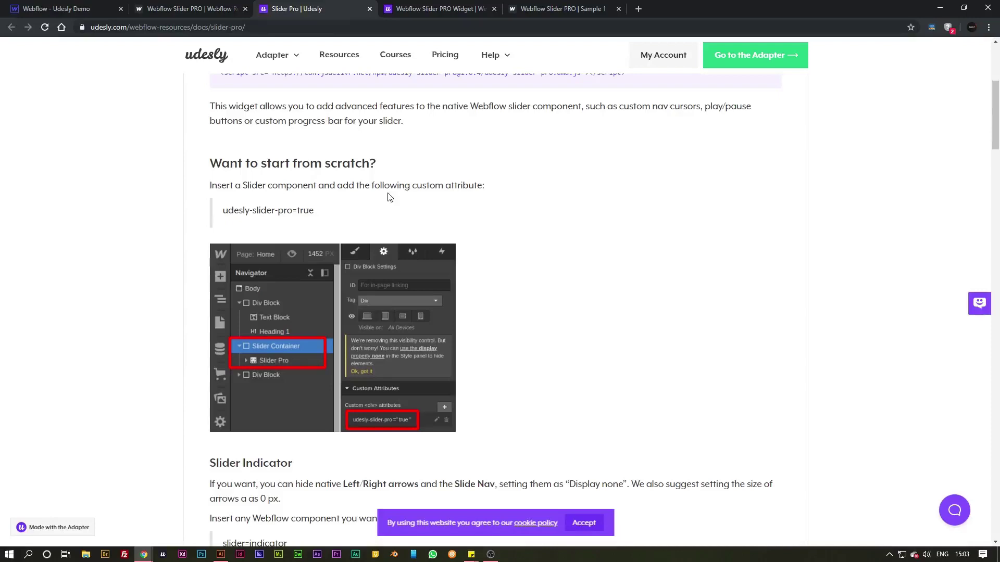
drag(292, 211, 221, 216)
key(ctrl+c)
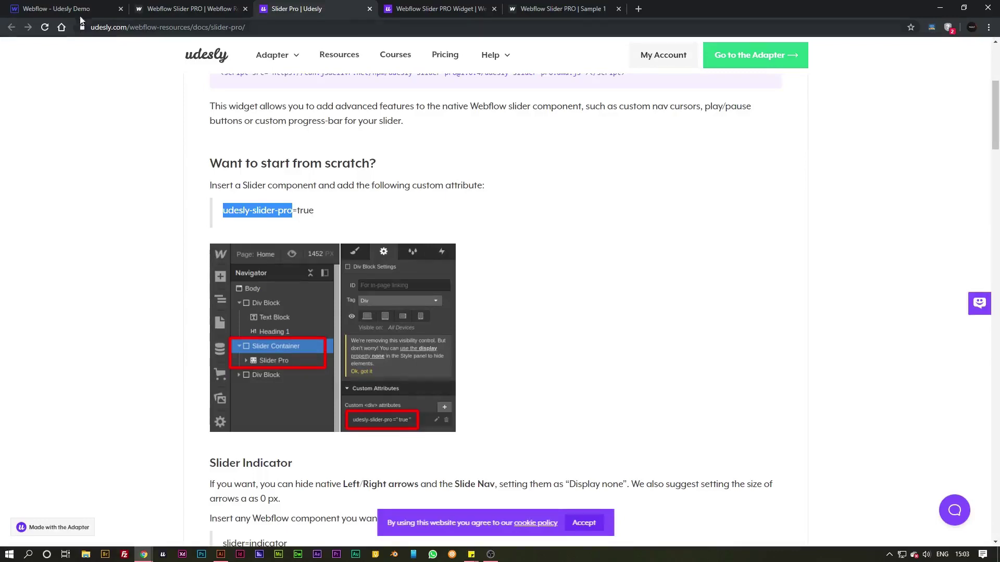
click(94, 9)
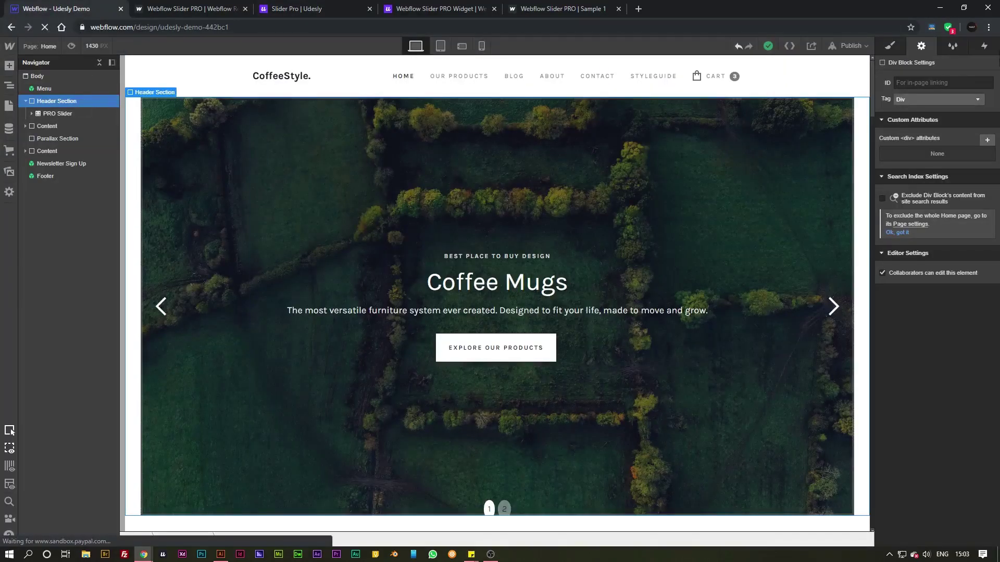
Add the custom attribute udesly-slider-pro with value 'true' to the Header Section
click(986, 140)
key(ctrl+v)
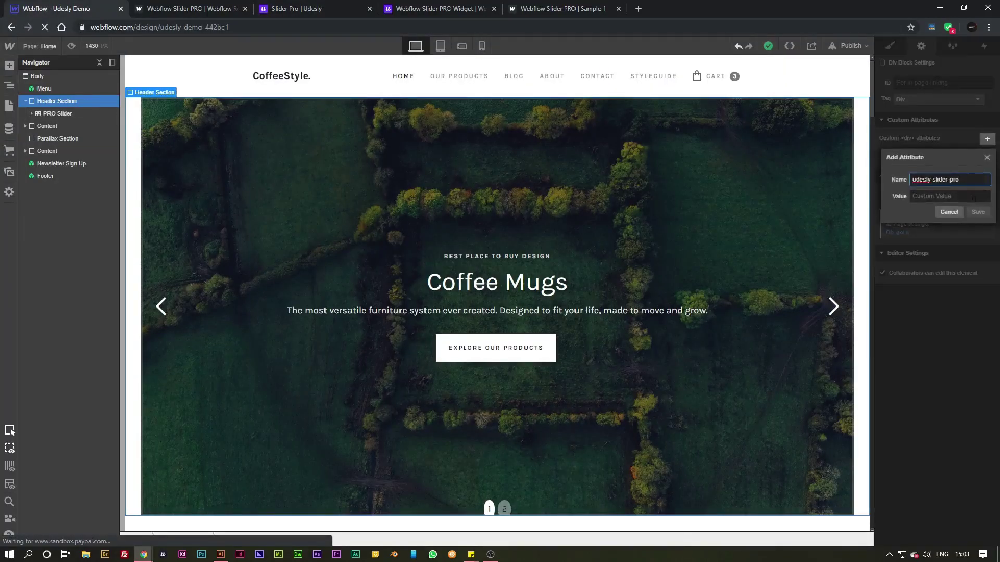
click(960, 196)
text(tru)
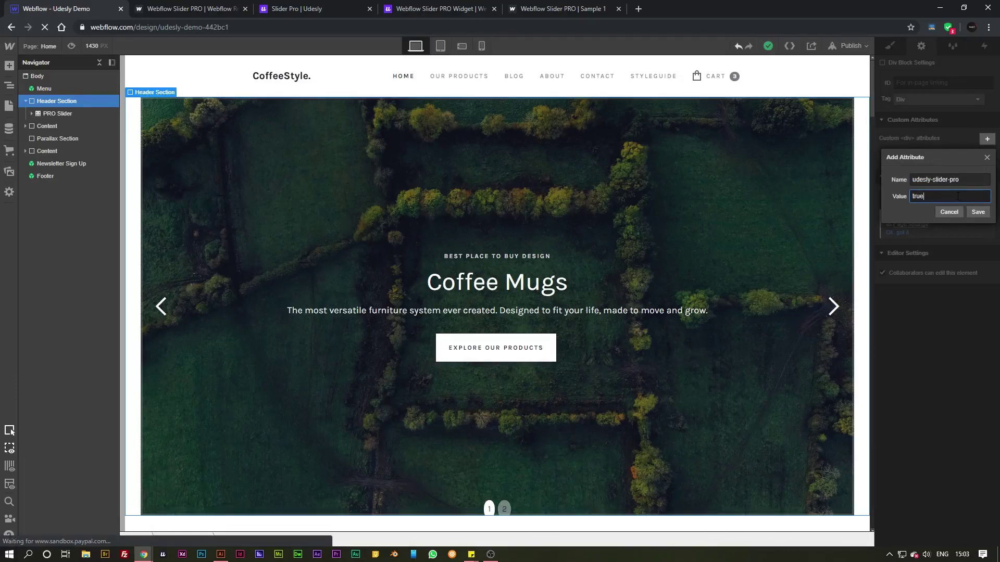
text(e)
key(Return)
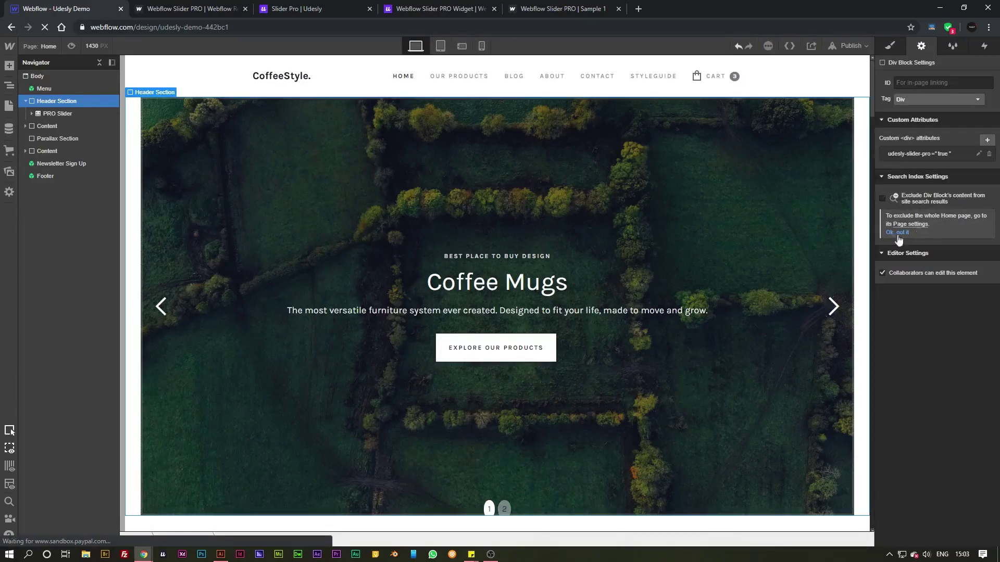
click(57, 113)
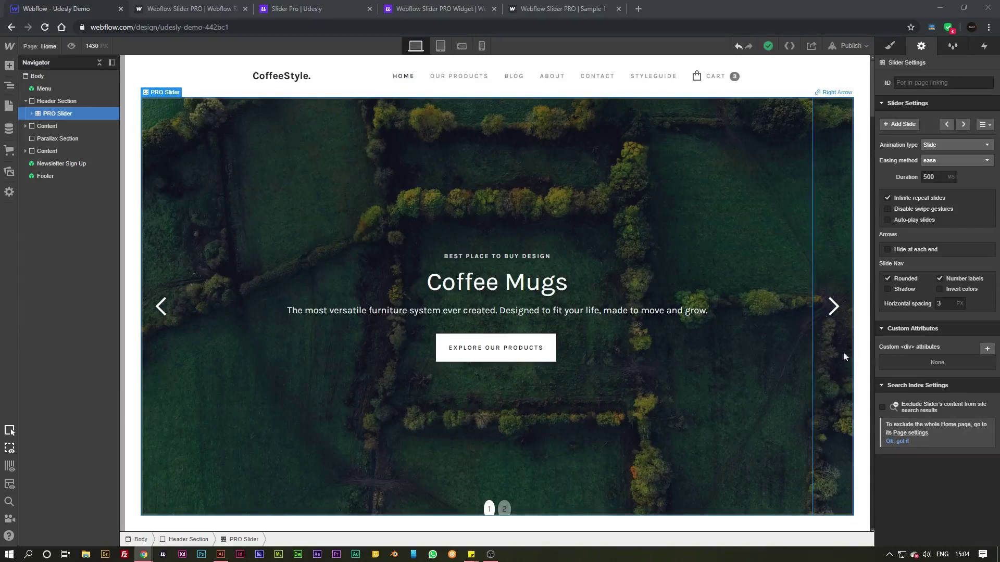
Set Display to None on the slider's Right Arrow, Left Arrow and Slide Nav 2
click(829, 258)
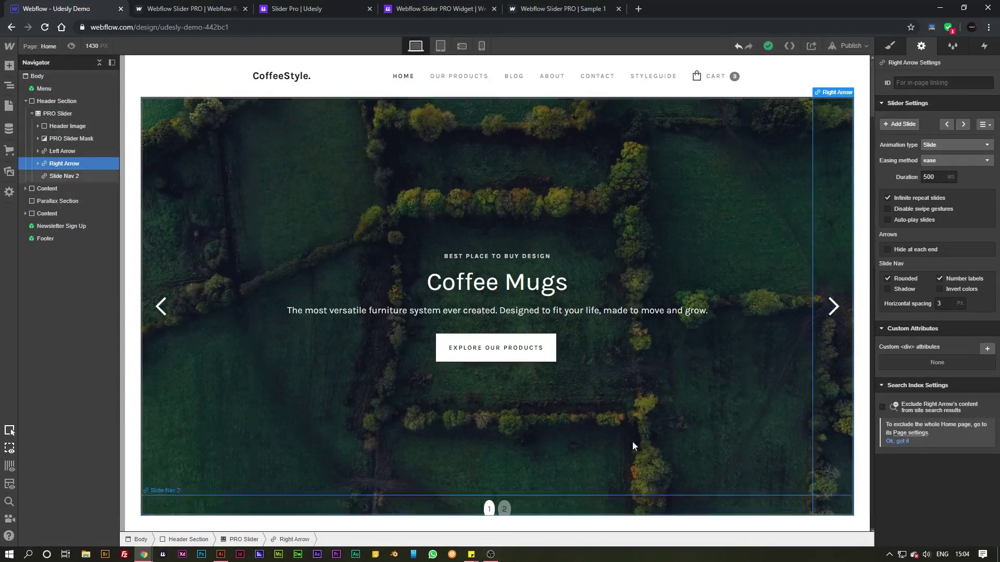
click(891, 46)
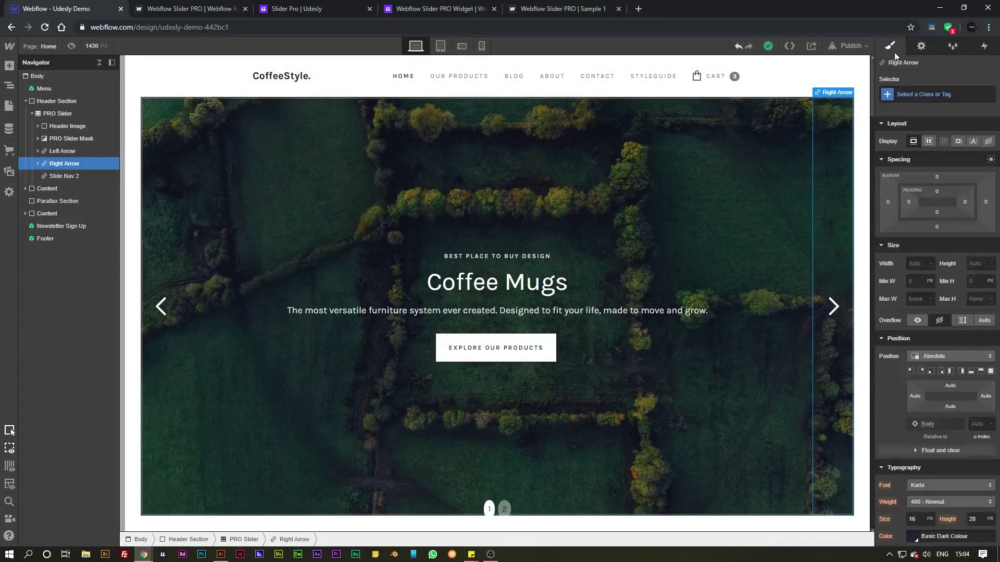
click(988, 141)
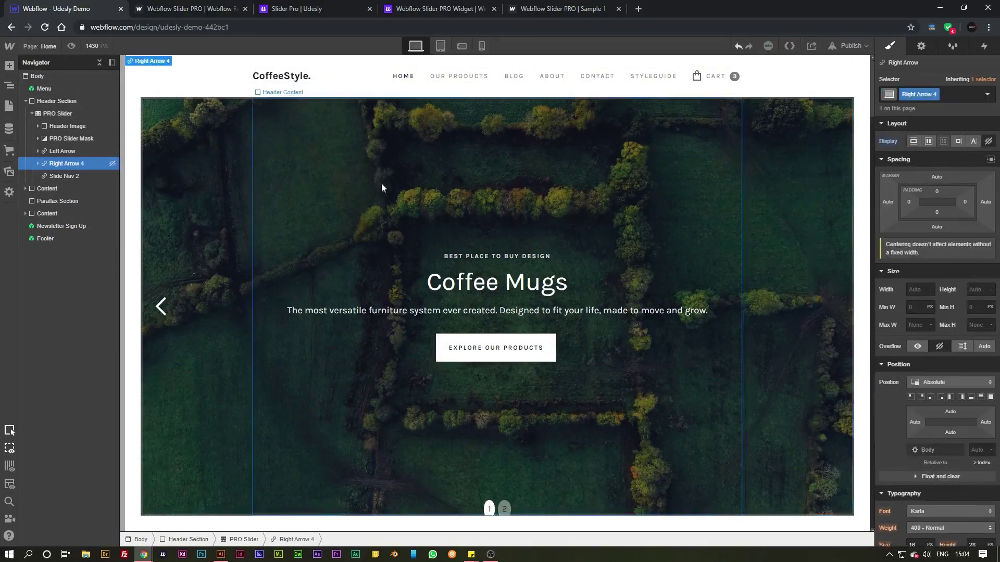
click(155, 208)
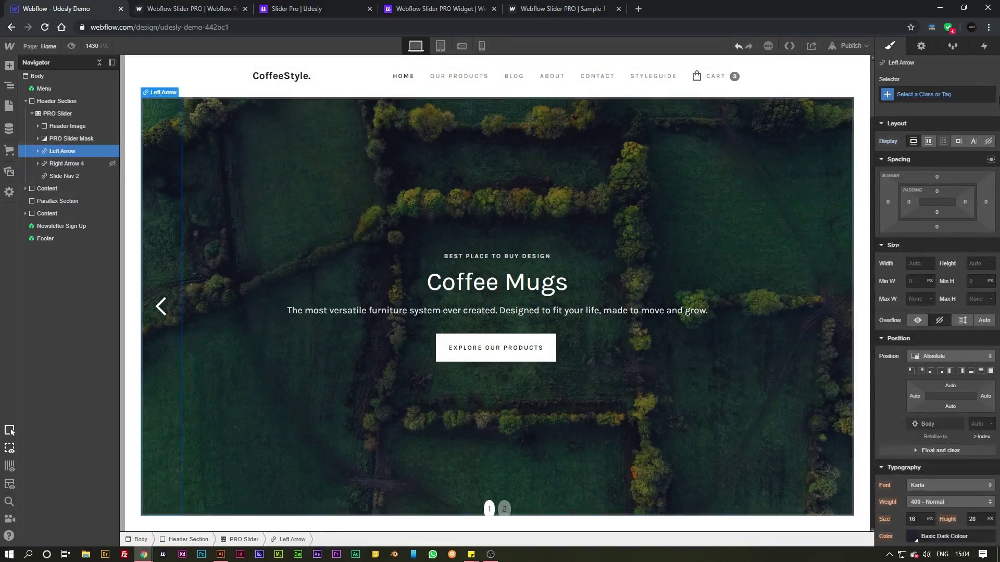
click(988, 142)
click(696, 498)
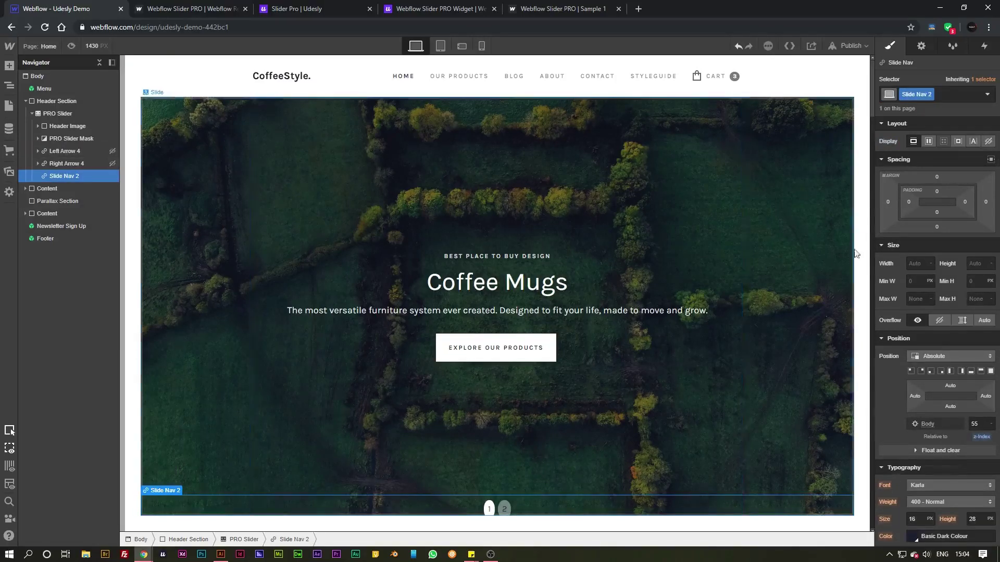
click(921, 47)
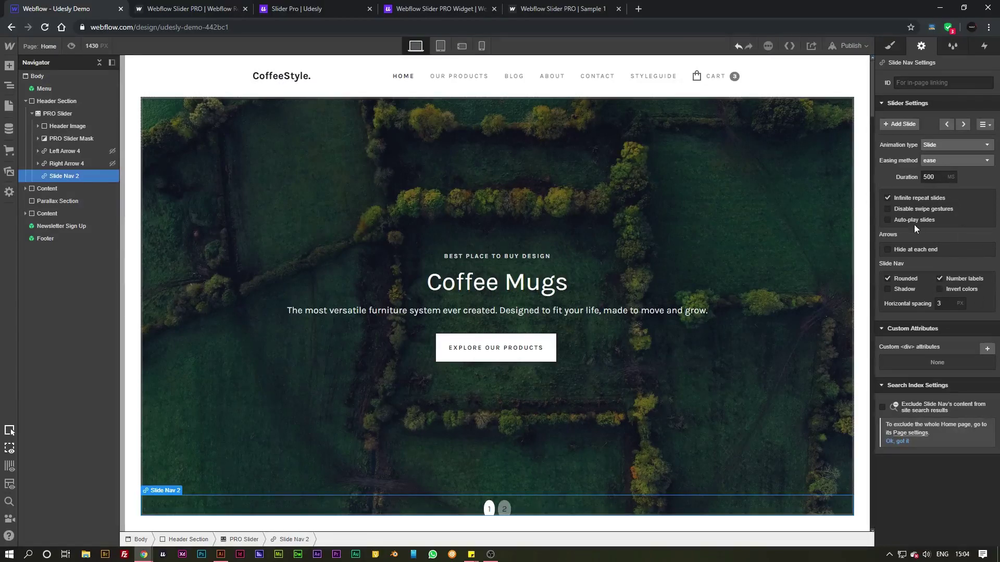
click(890, 46)
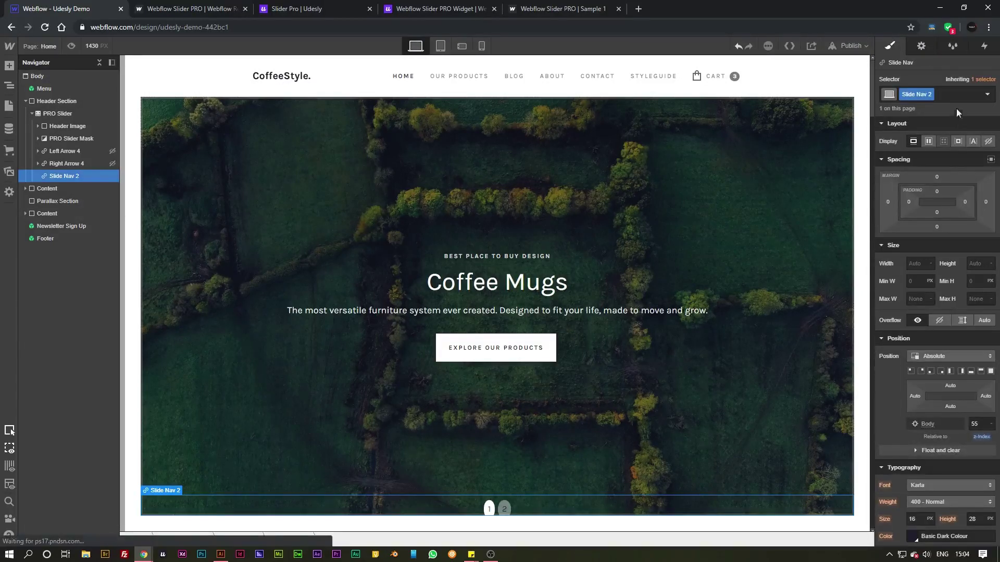
click(988, 141)
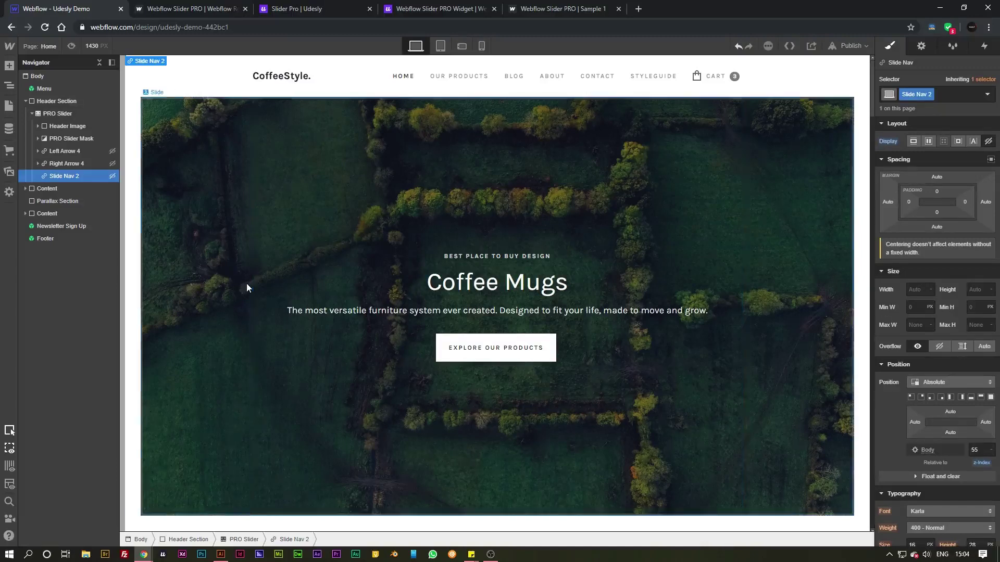
click(78, 139)
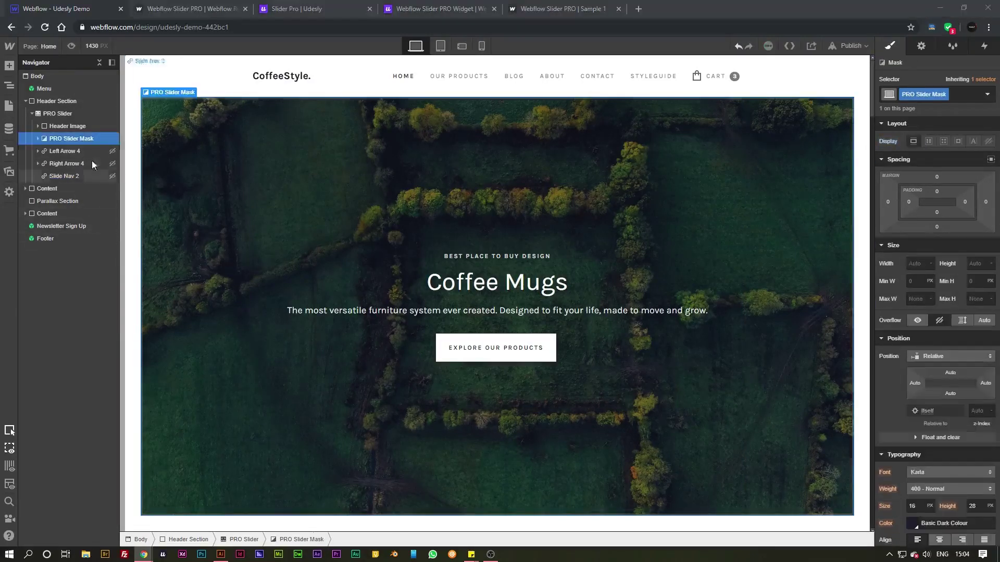
Add a Div Block above the slider and give it the class 'progress'
click(9, 66)
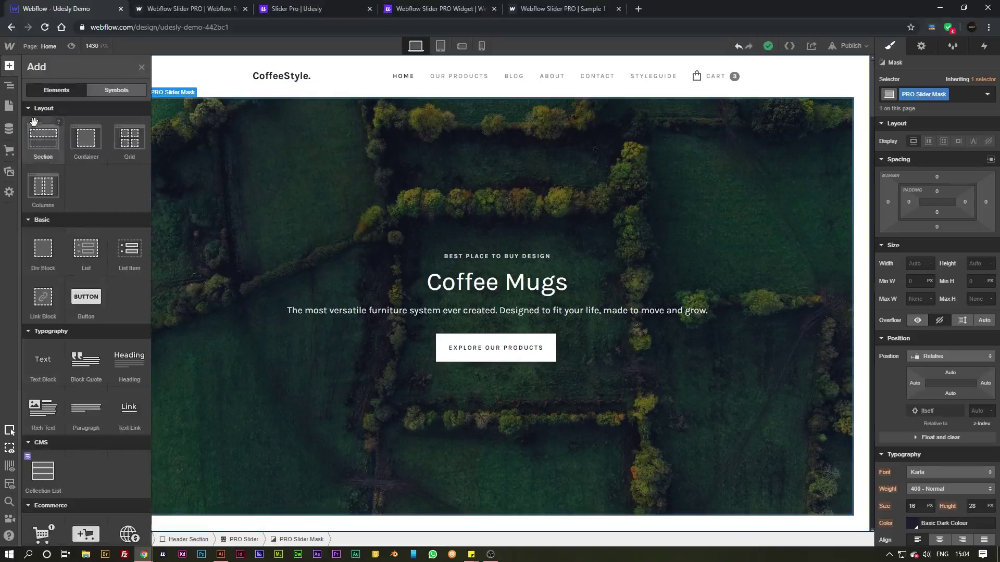
drag(43, 253, 50, 112)
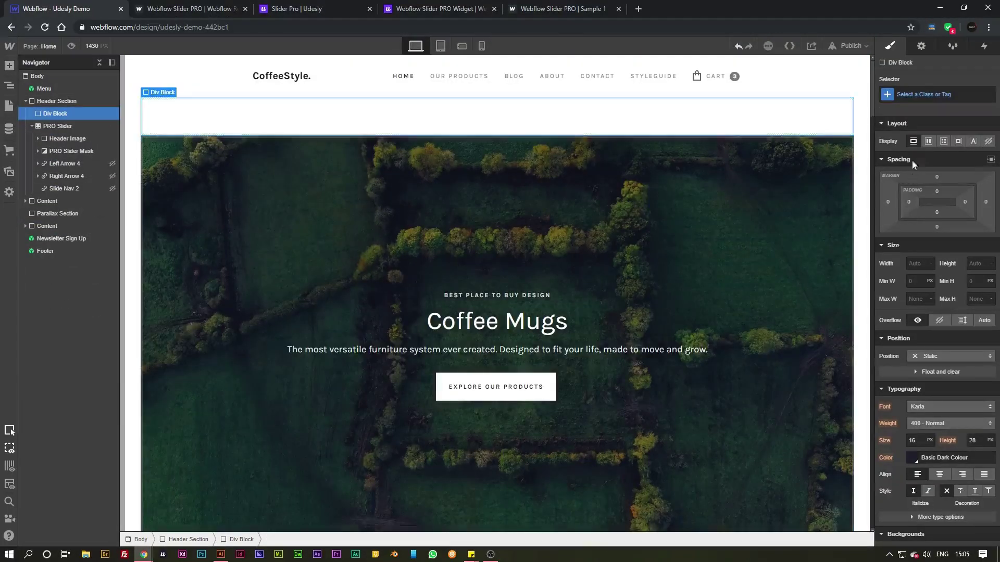
click(913, 91)
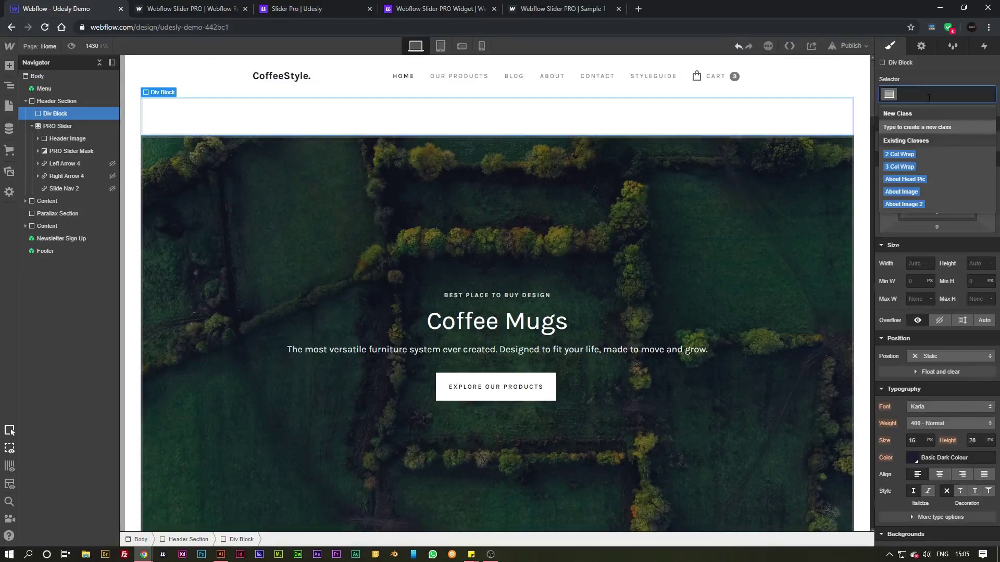
text(progress)
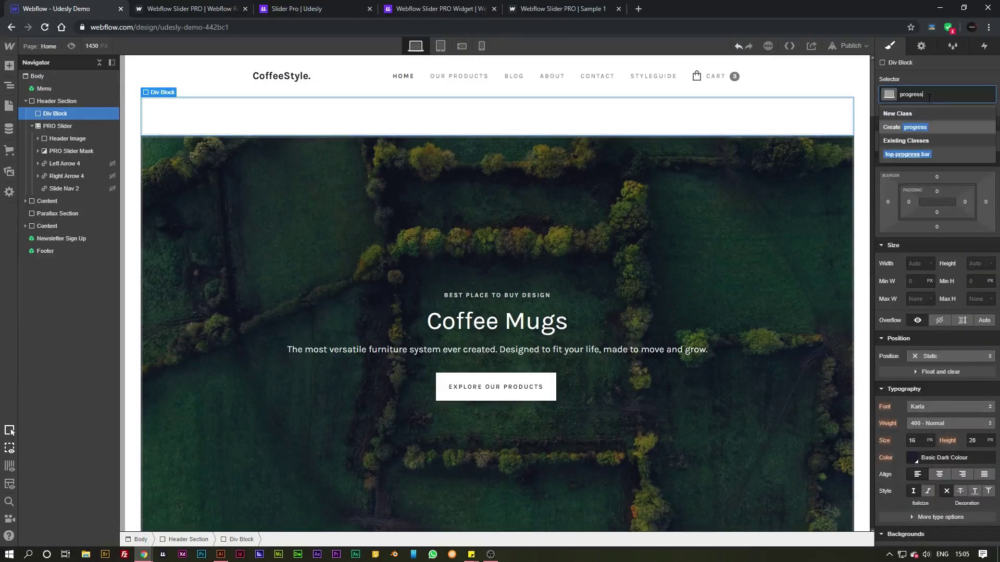
key(Return)
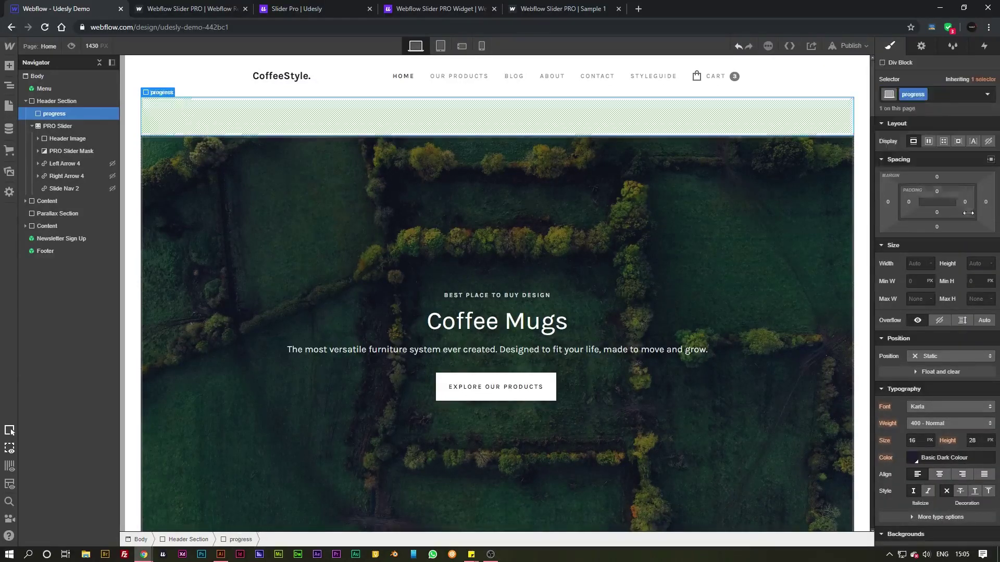
Set the progress div to 5 px height, -5 bottom margin, and relative position with z-index 999
click(969, 263)
text(5)
key(Return)
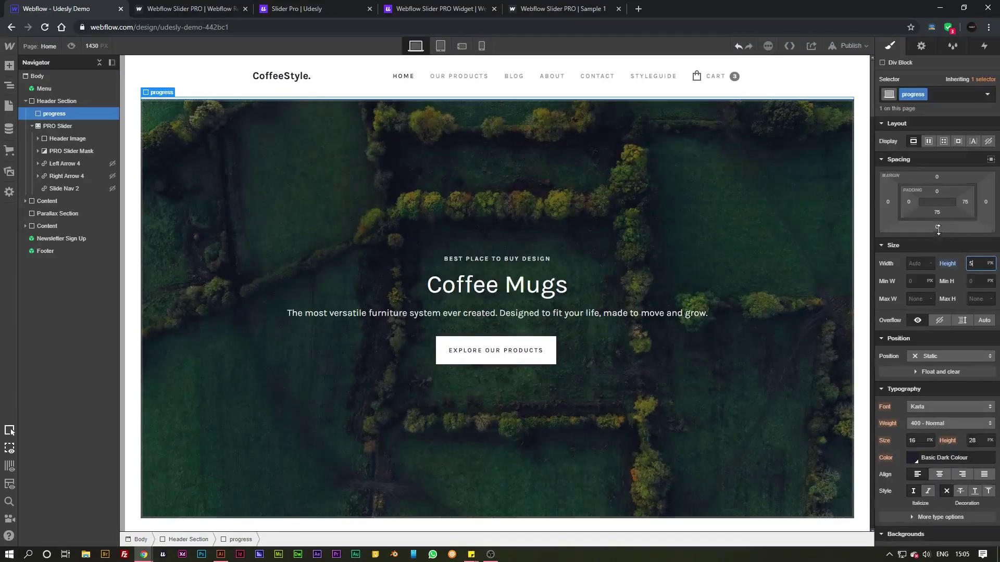
click(937, 227)
text(-5)
key(Return)
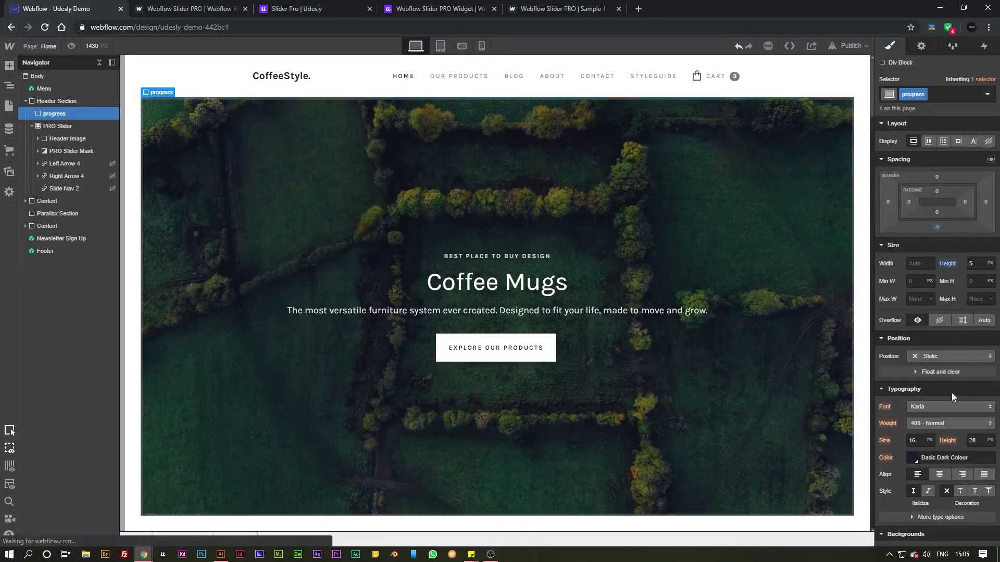
click(939, 357)
click(935, 373)
click(978, 411)
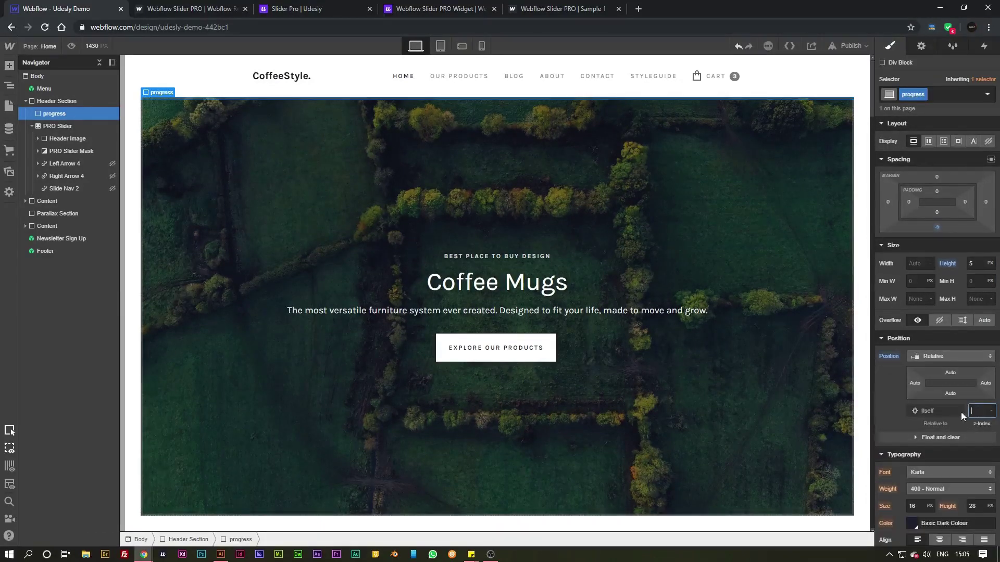
Give the progress div a Brown Main background colour
scroll(959, 420, down, 4)
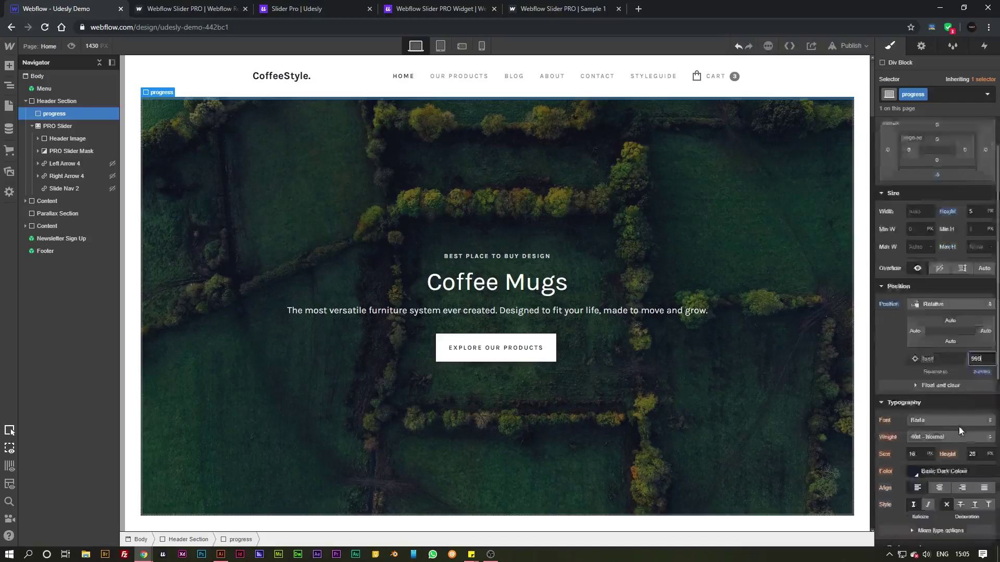
click(912, 428)
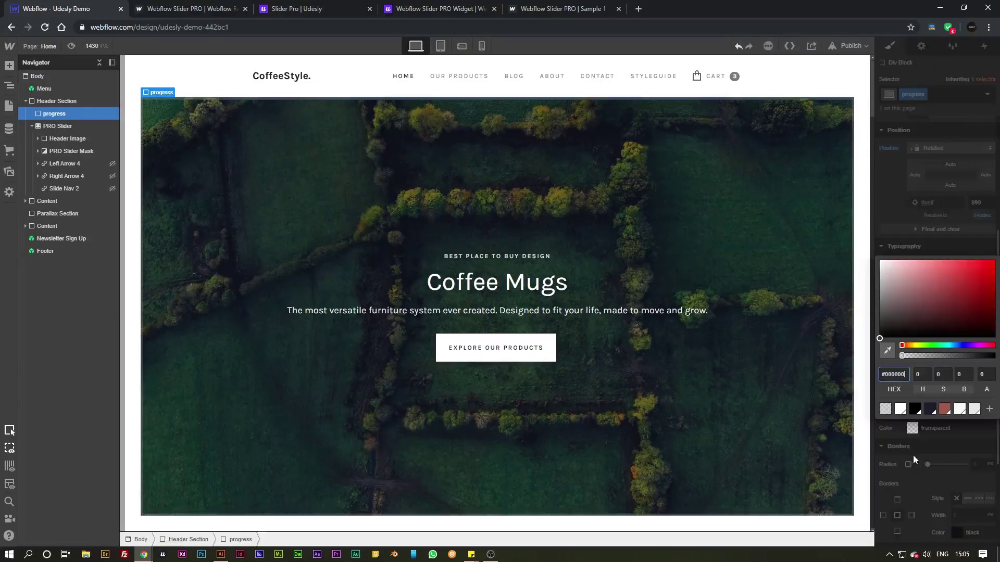
click(930, 409)
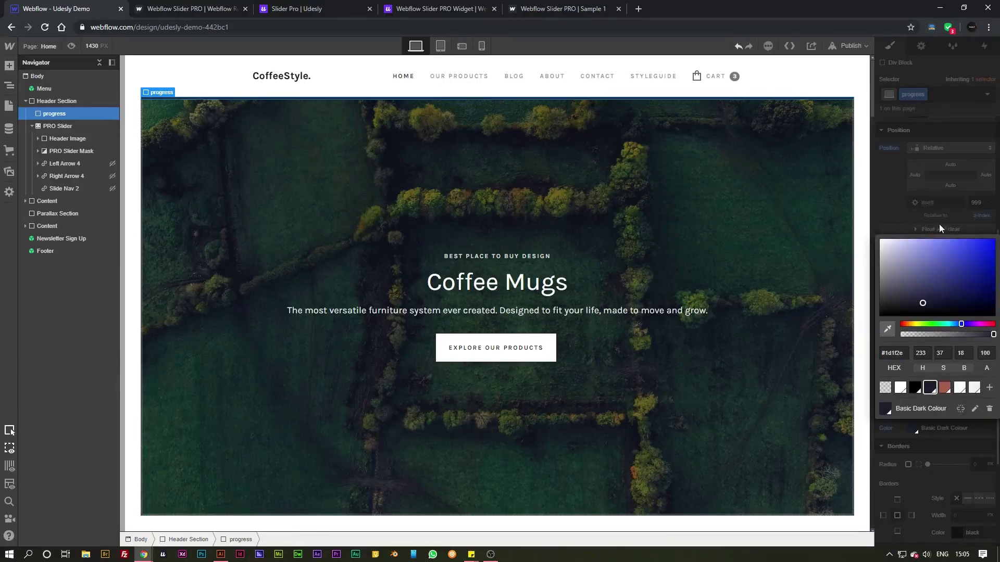
click(945, 389)
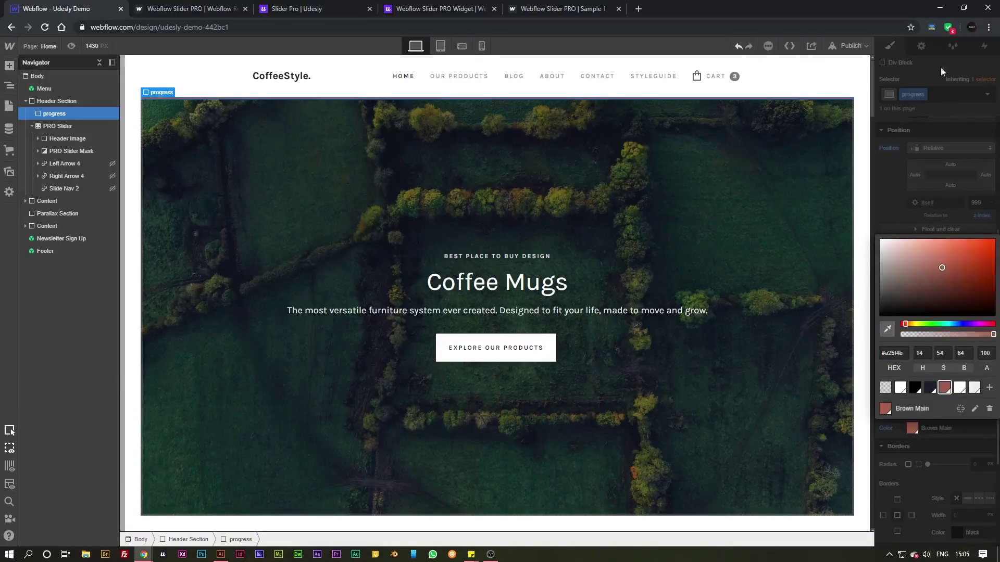
click(942, 202)
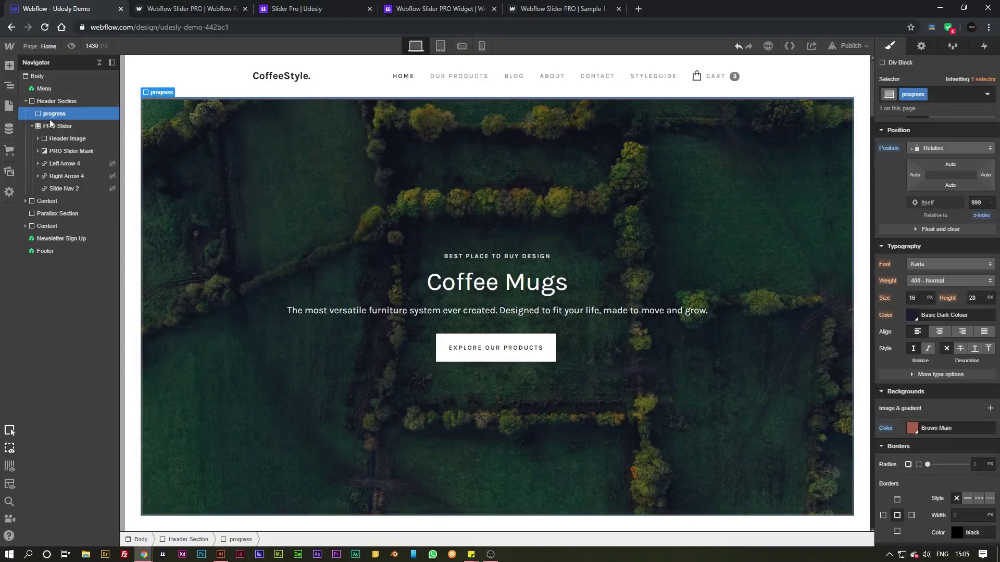
Open the Udesly Slider Pro documentation and look over the slider and indicator attribute examples
click(198, 8)
click(302, 8)
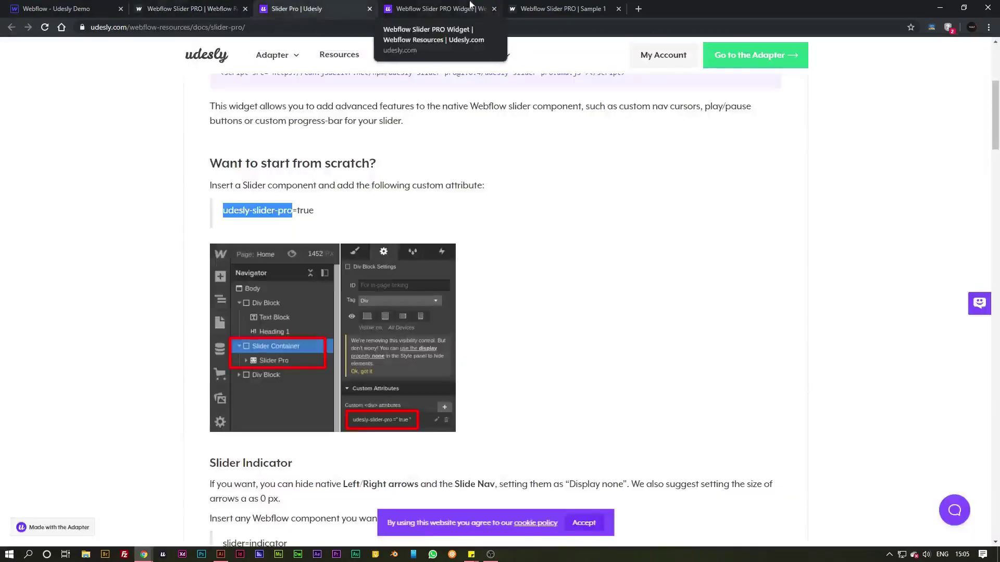
scroll(375, 303, down, 10)
scroll(375, 304, up, 20)
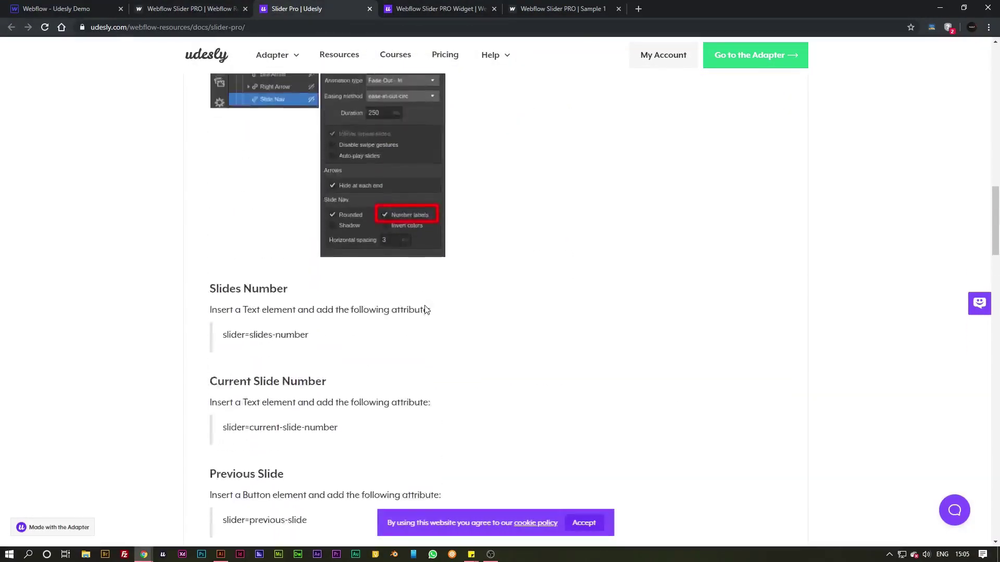
scroll(410, 304, down, 4)
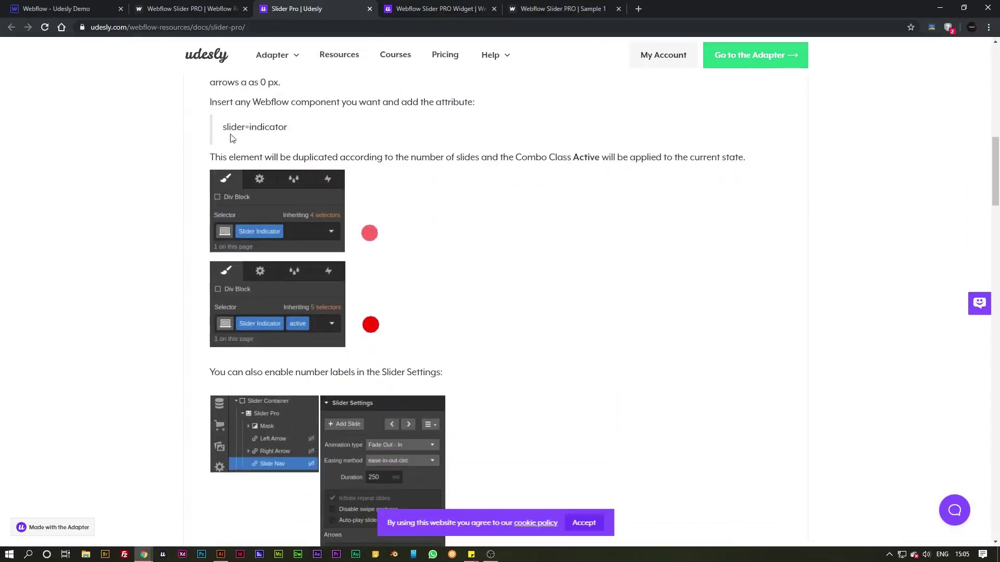
drag(222, 128, 245, 127)
click(269, 127)
double_click(288, 128)
click(334, 127)
Scroll to the Progress Bar section and select 'progress' in the slider=progress attribute
scroll(329, 128, down, 6)
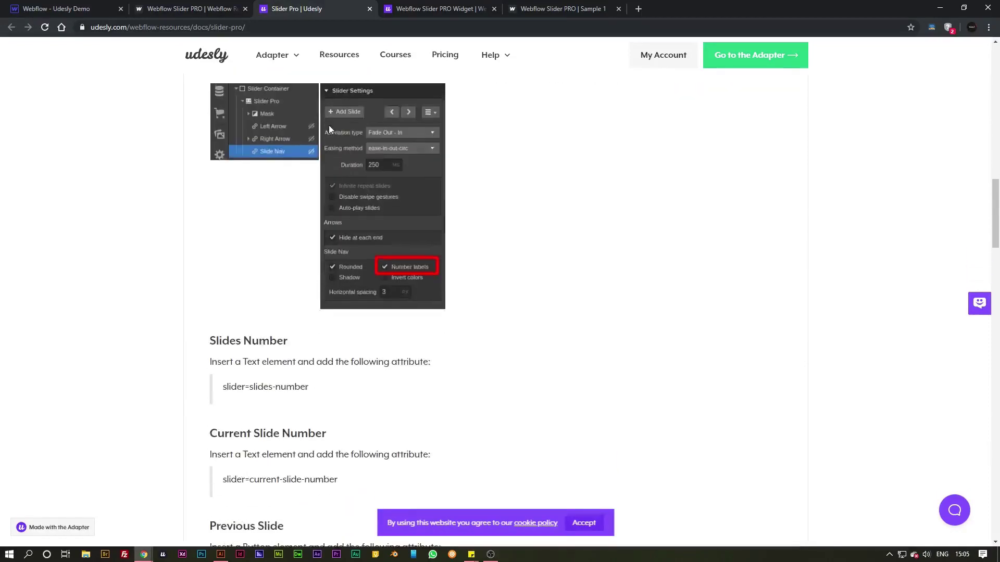
scroll(330, 124, down, 8)
scroll(323, 140, down, 3)
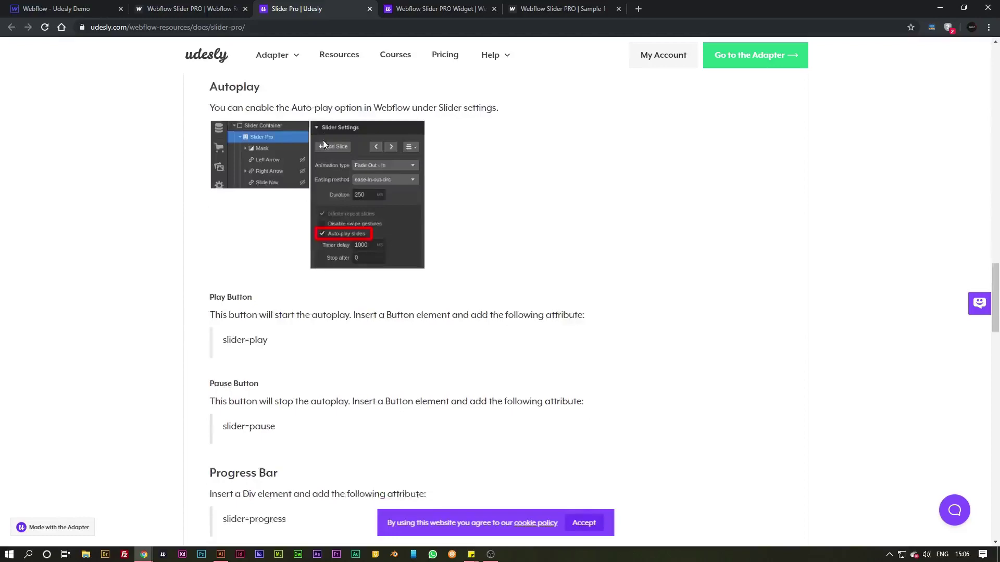
scroll(323, 139, down, 4)
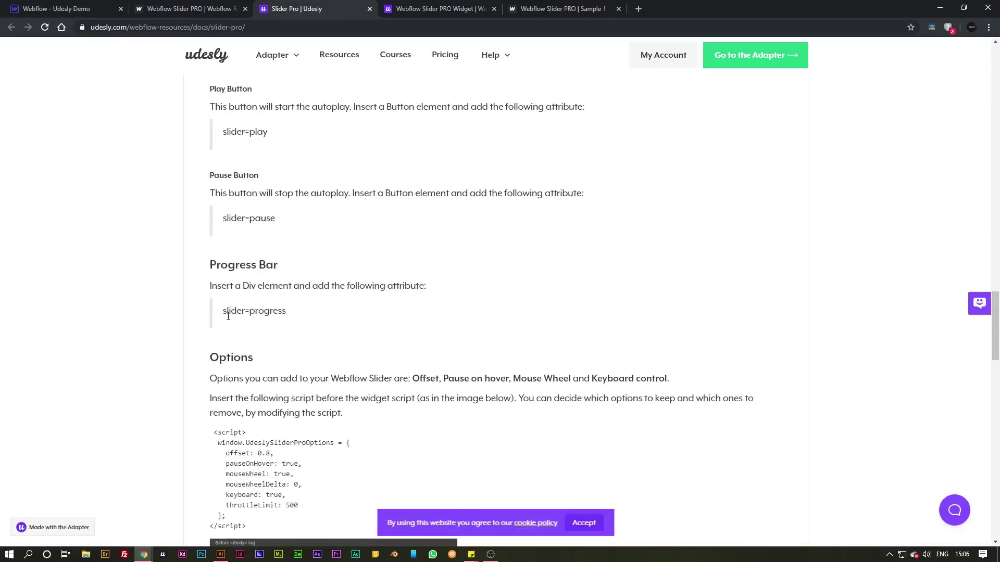
drag(287, 311, 248, 320)
In the progress div's settings, add the custom attribute slider with value progress
click(52, 8)
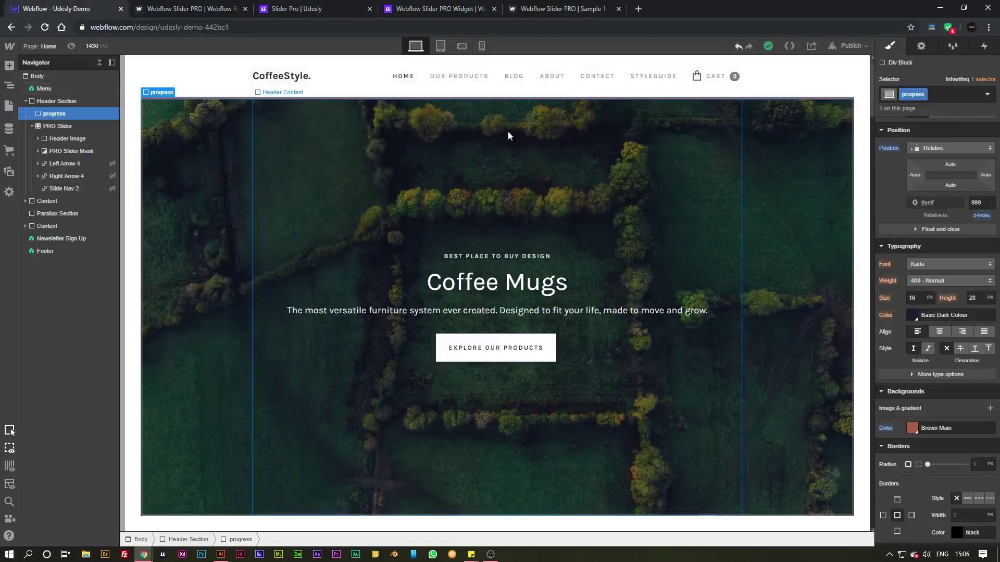
click(922, 46)
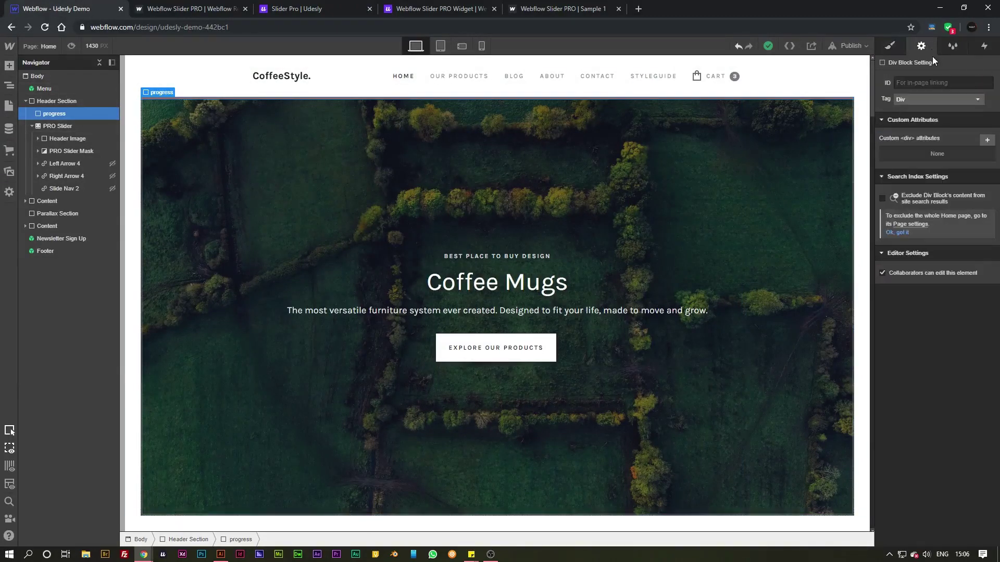
click(986, 141)
text(slider)
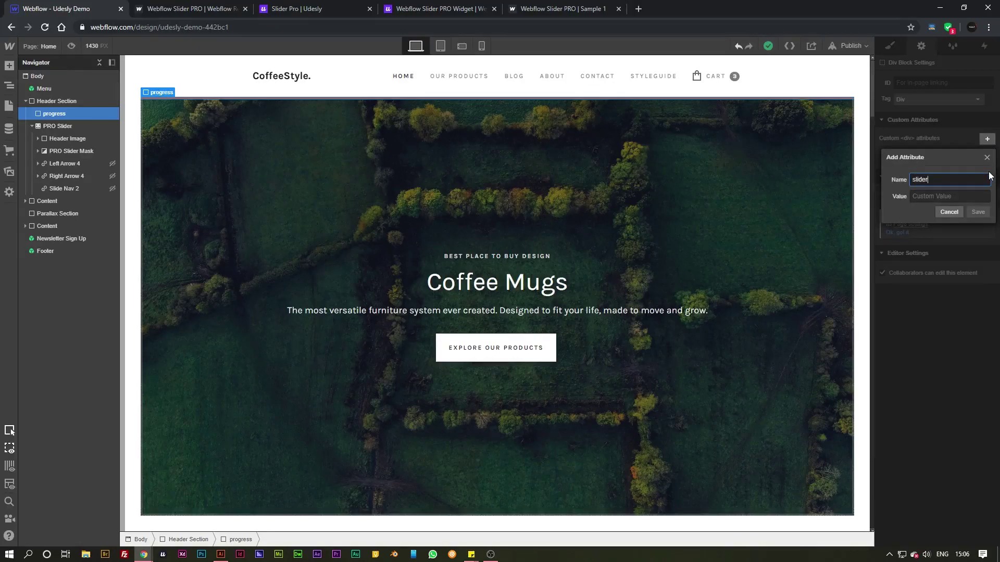
text(c)
key(BackSpace)
key(Tab)
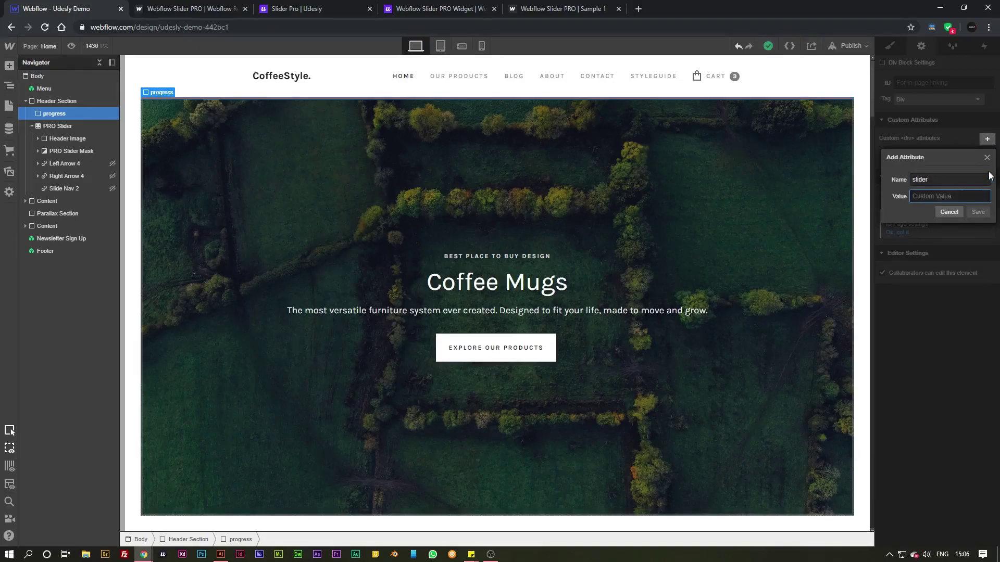
text(progress)
key(Return)
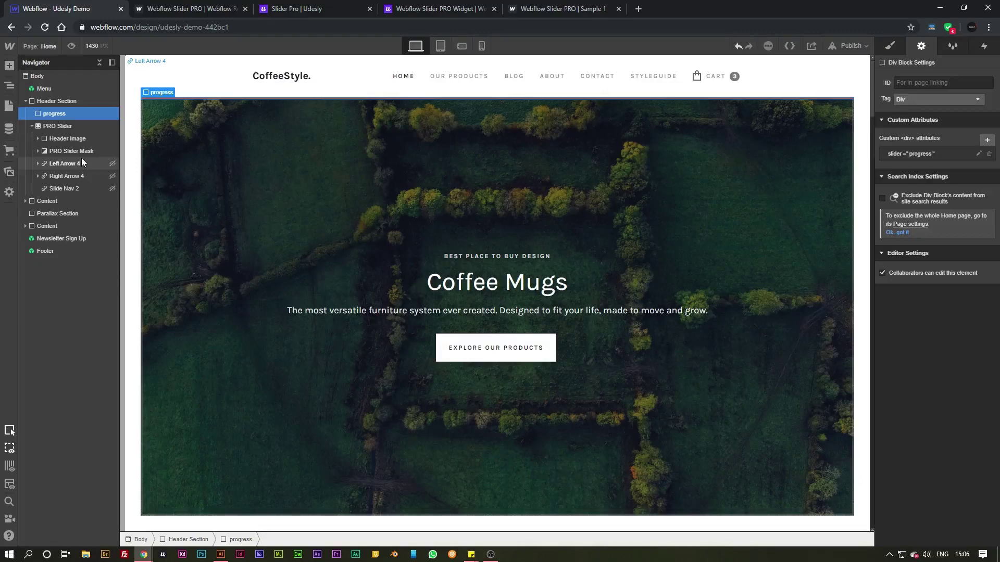
Inspect the custom previous/next and play/pause buttons inside the Header Content block
click(32, 126)
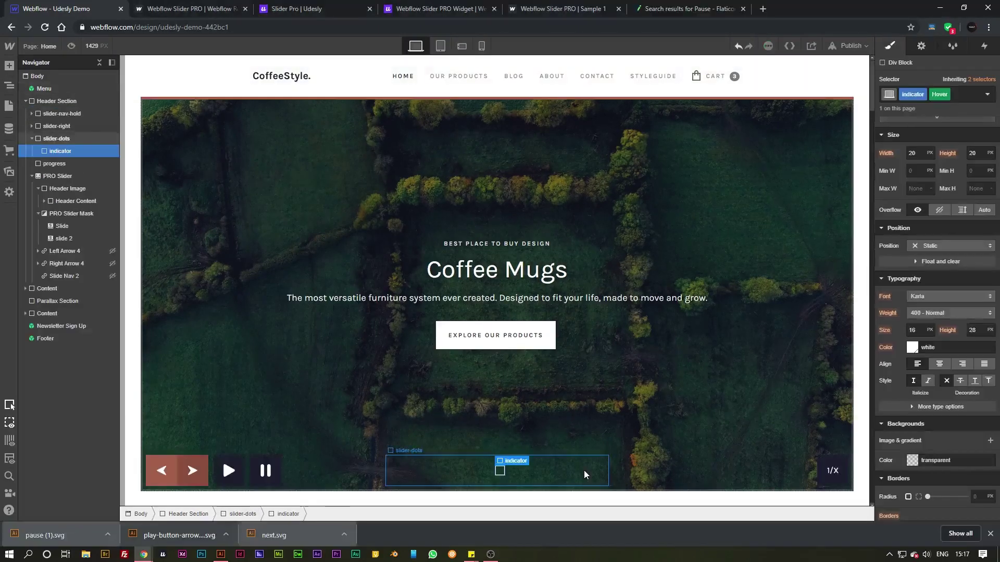
click(584, 471)
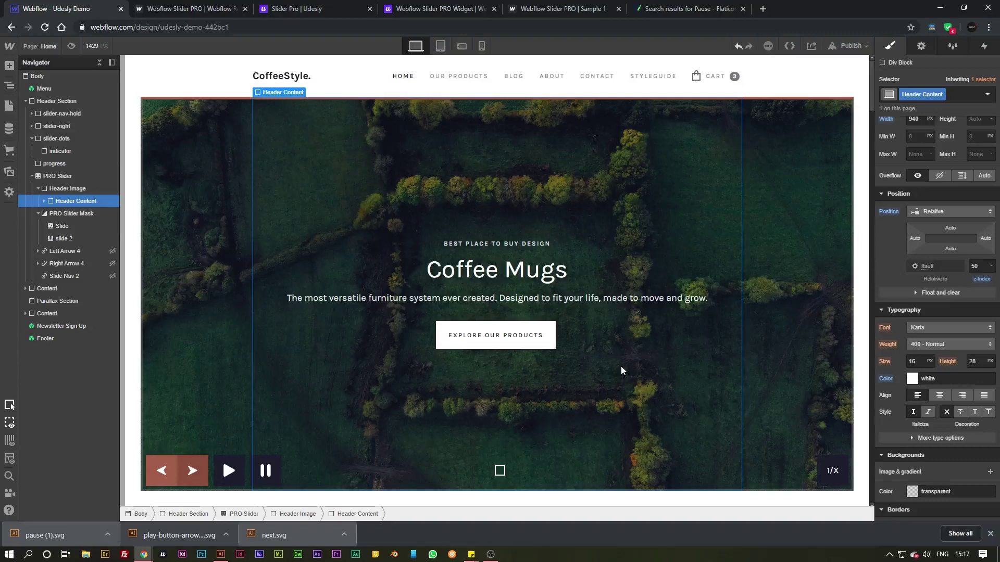
click(156, 458)
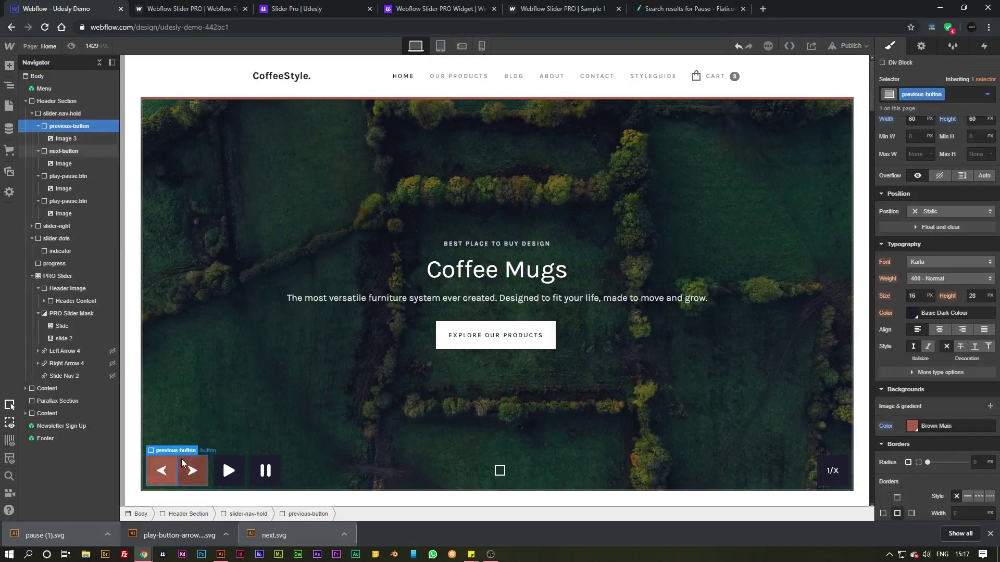
click(182, 460)
click(229, 471)
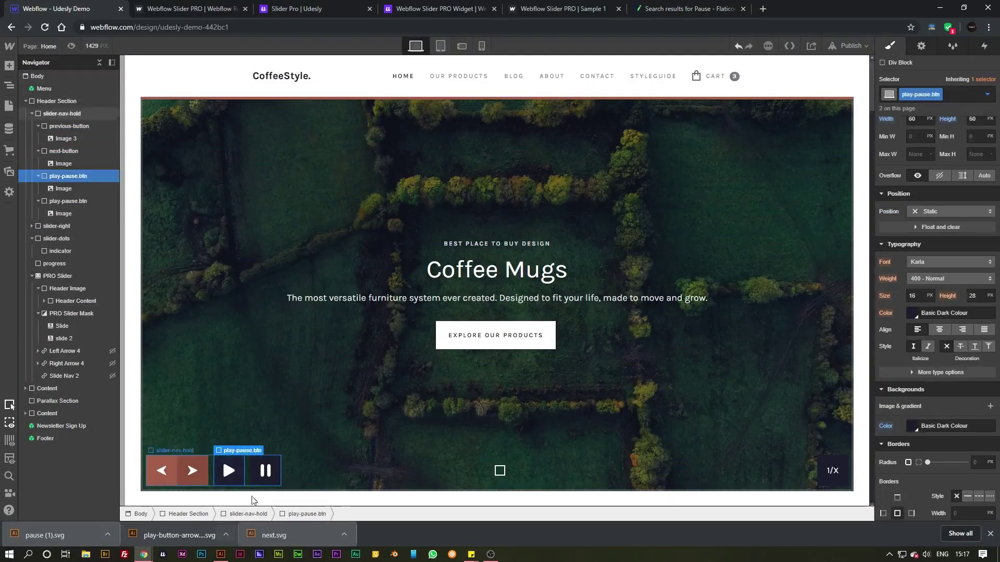
click(255, 475)
Inspect the 1/X slide counter's three text blocks and the slider-dots container
click(834, 472)
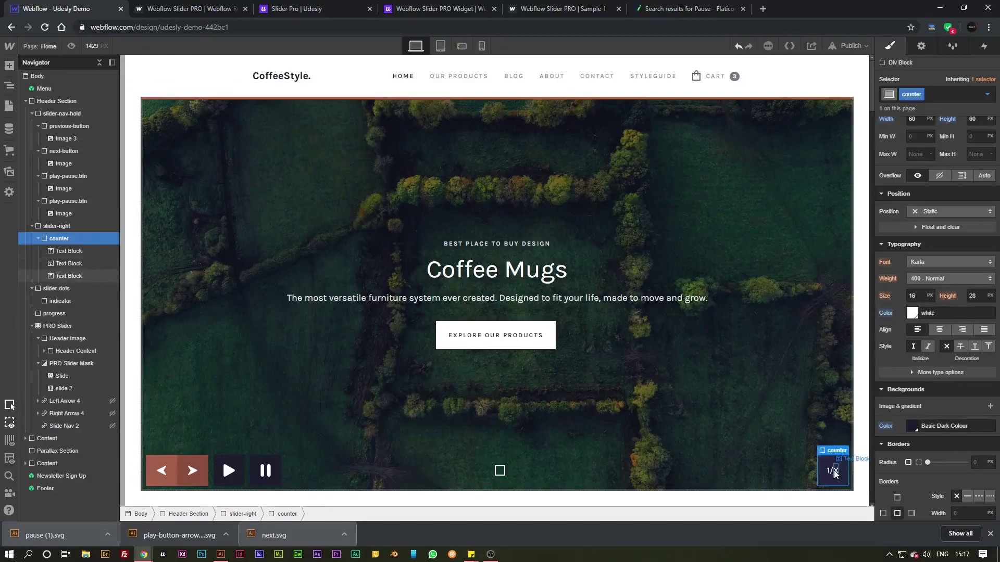
click(833, 474)
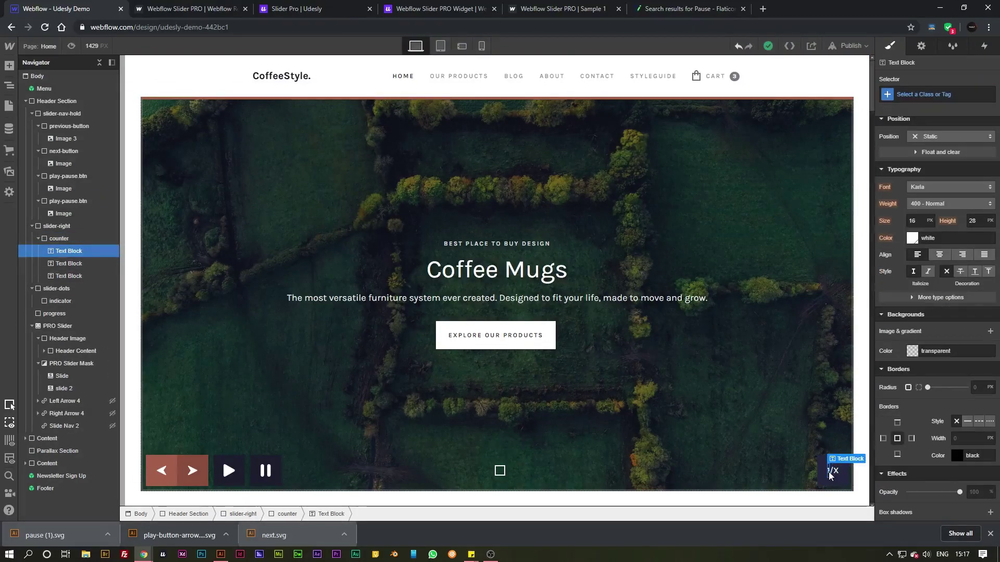
click(836, 474)
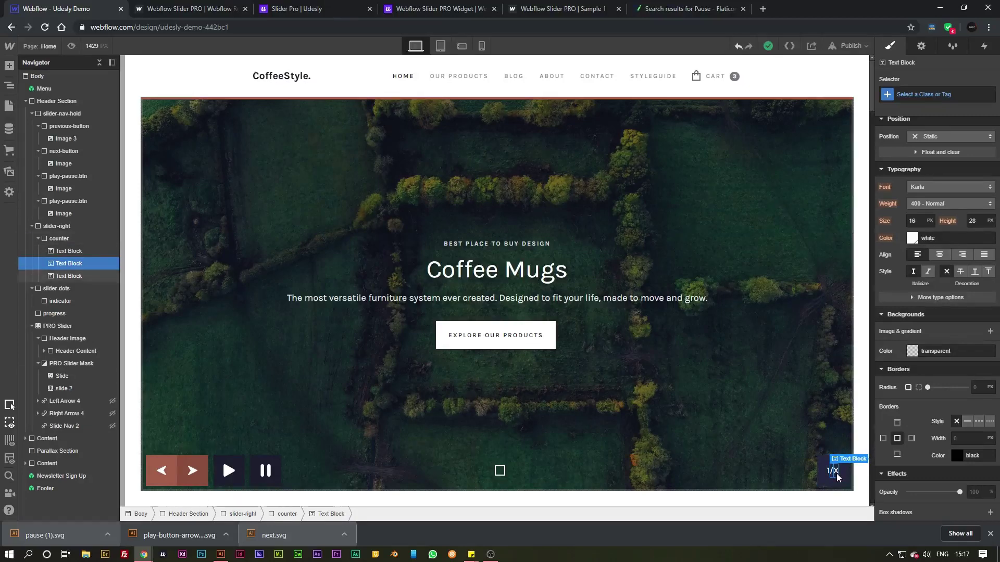
click(841, 478)
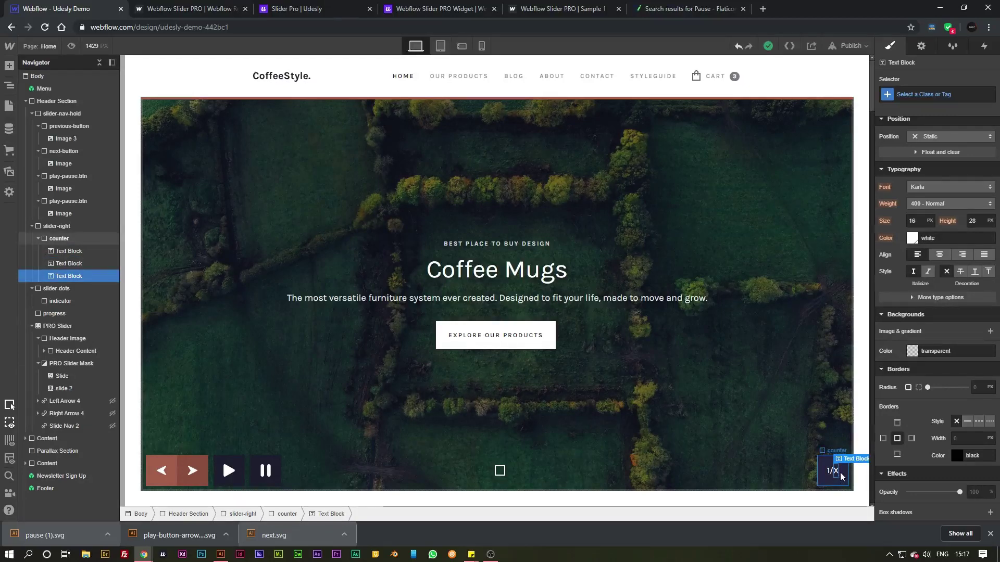
click(441, 477)
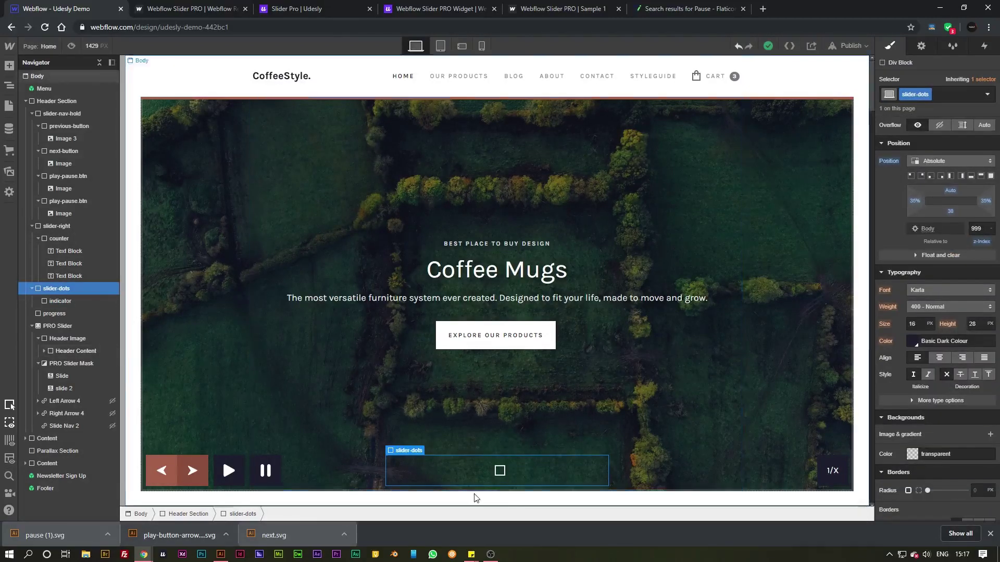
Add an 'active' combo class to the slider indicator with a white background
click(501, 471)
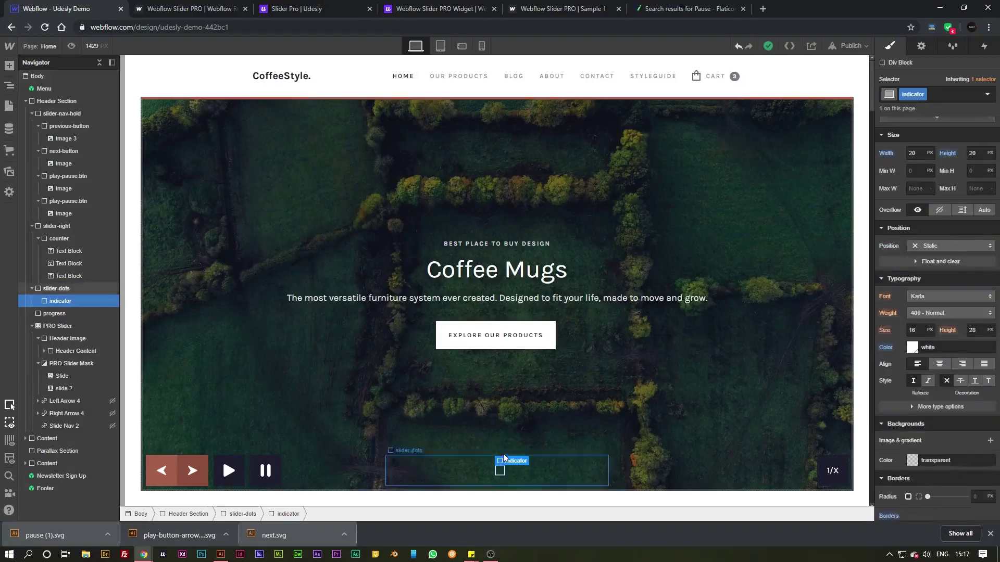
click(944, 91)
text(active)
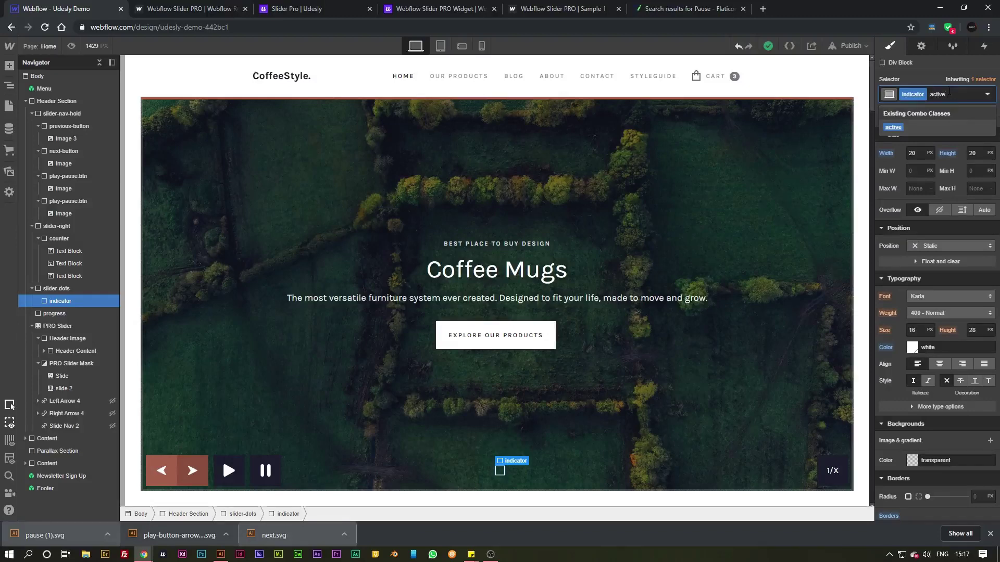
key(Return)
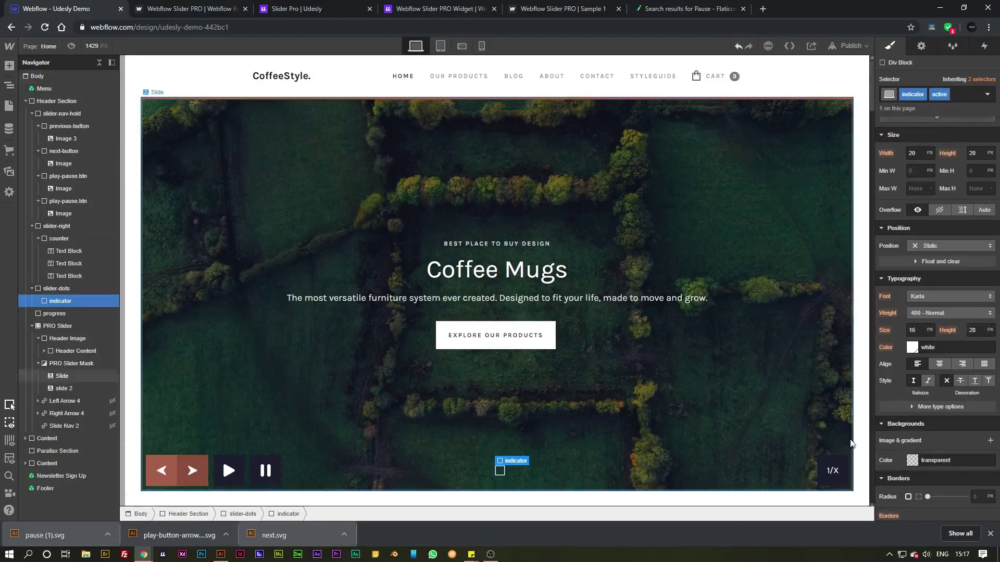
click(911, 460)
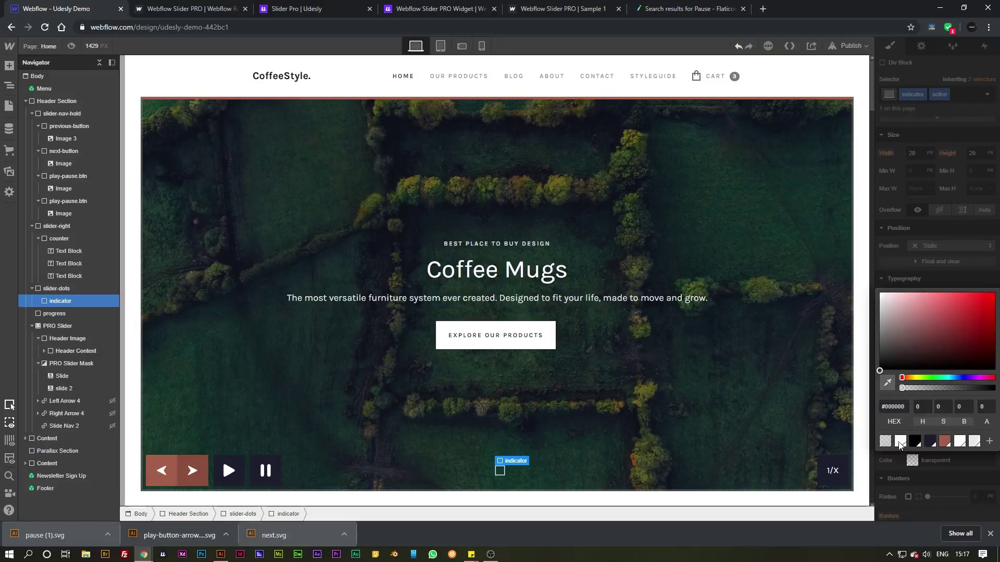
click(535, 470)
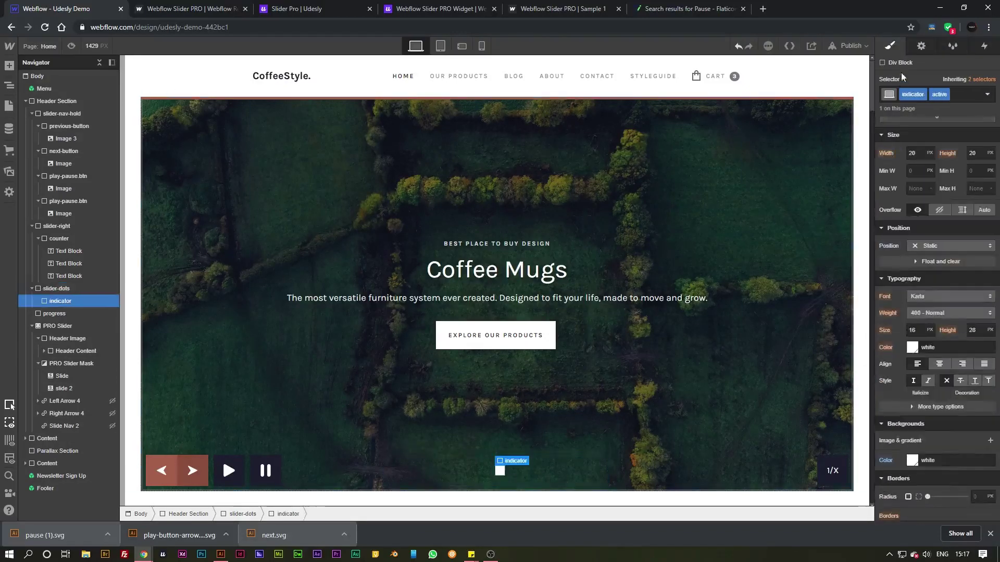
Remove the 'active' combo class so the base indicator stays transparent
click(961, 94)
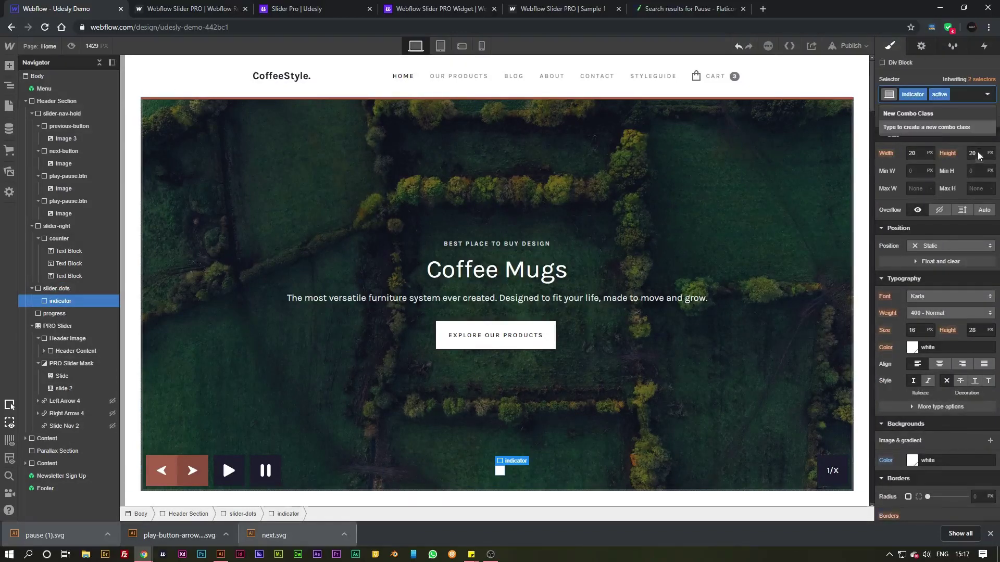
key(BackSpace)
key(Escape)
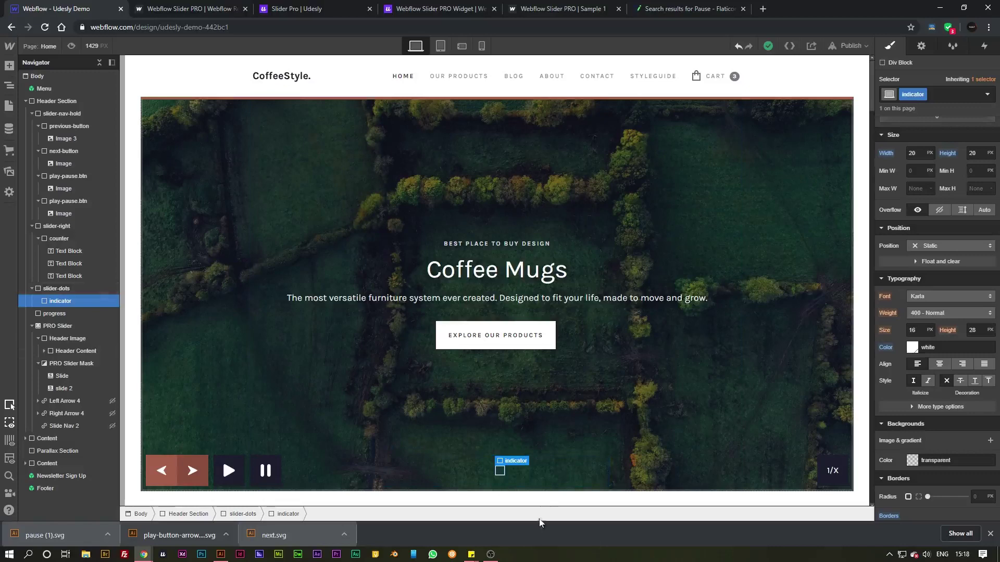
click(469, 470)
Copy the word 'indicator' from the Slider Pro docs for the indicator element
click(497, 471)
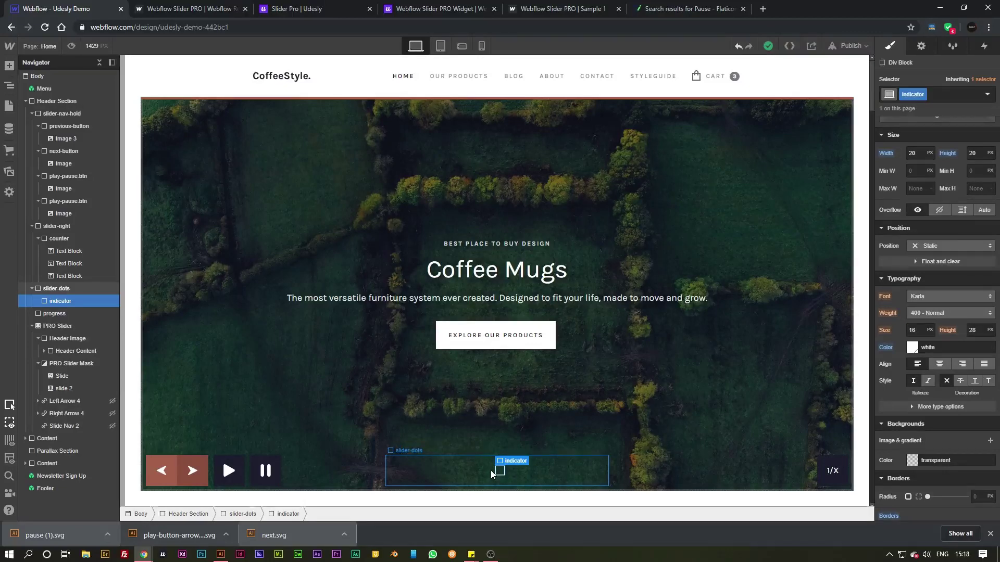
key(ctrl+3)
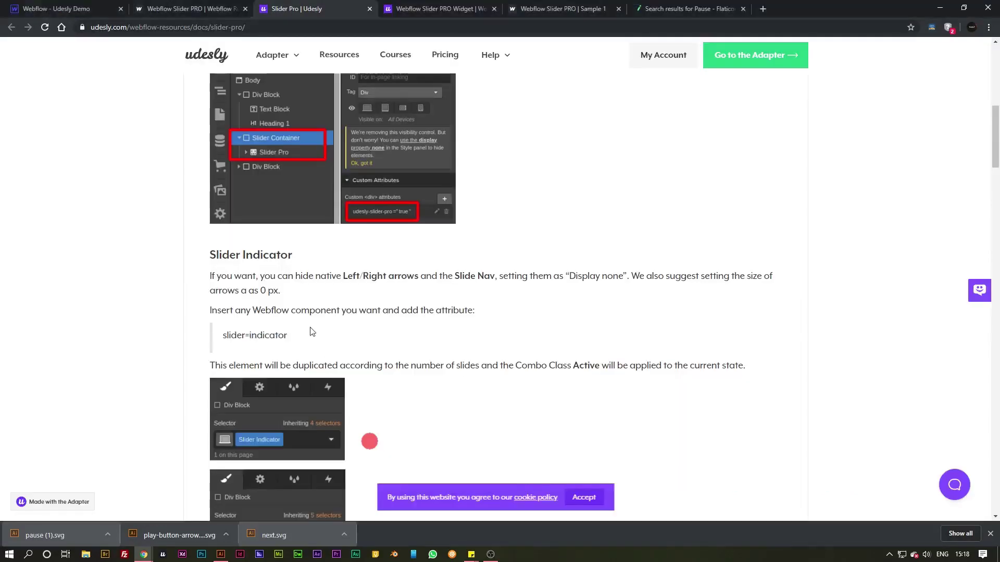
double_click(280, 333)
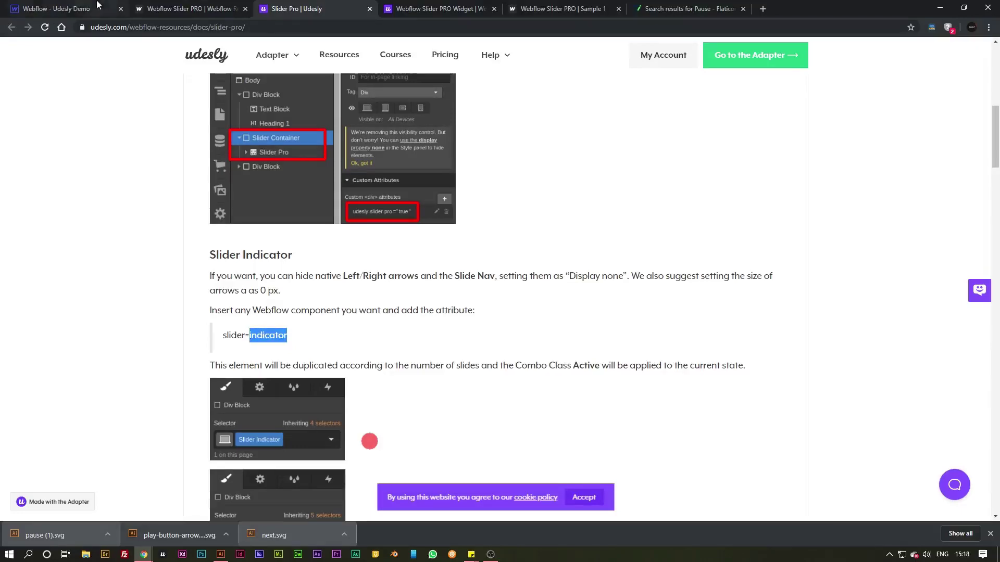
click(68, 13)
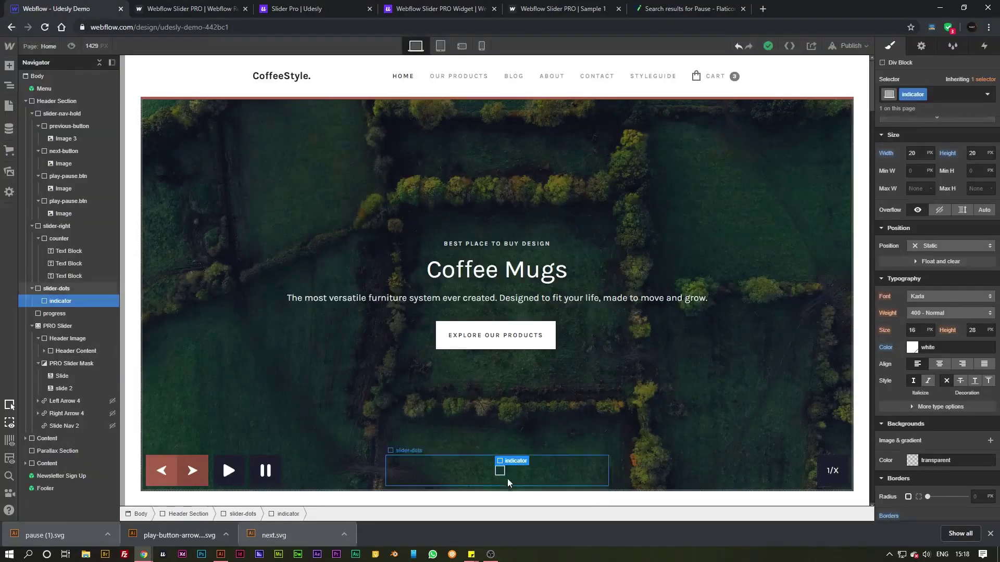
Start a new custom attribute named 'slider' in the indicator's element settings
click(921, 46)
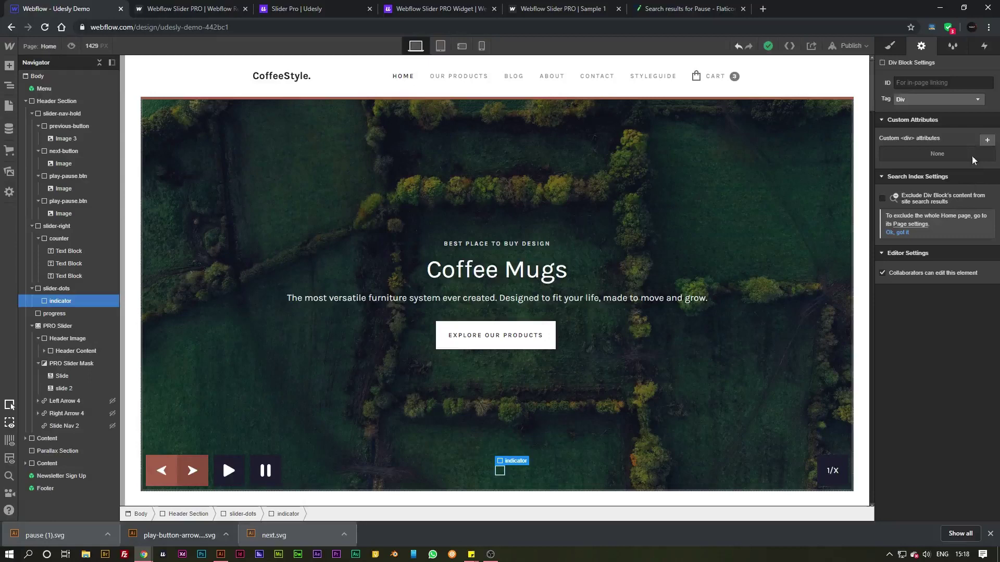
click(986, 140)
text(slider)
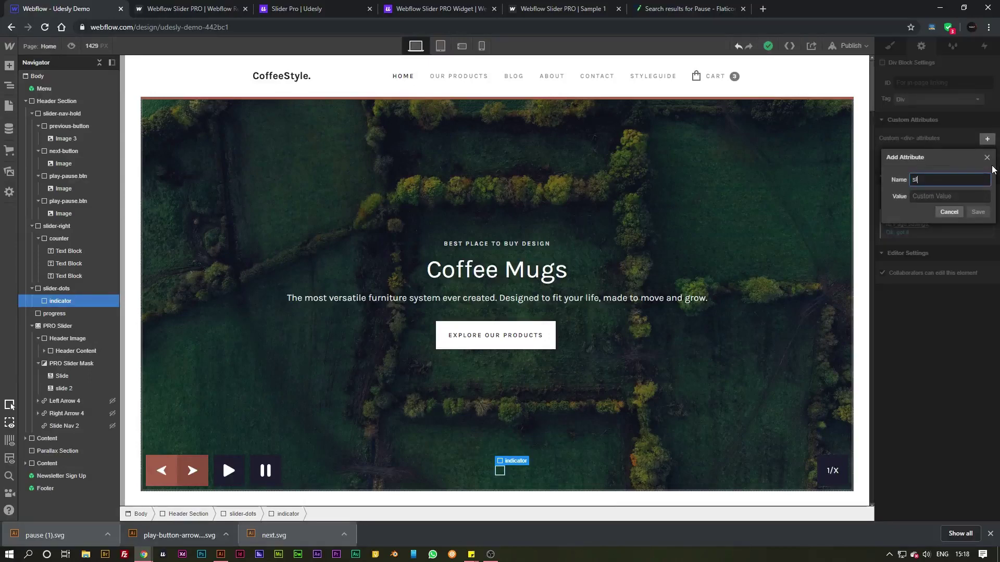
key(Tab)
Save slider='indicator', then give previous-button the attribute slider='previous-slide'
text(indicator)
key(Return)
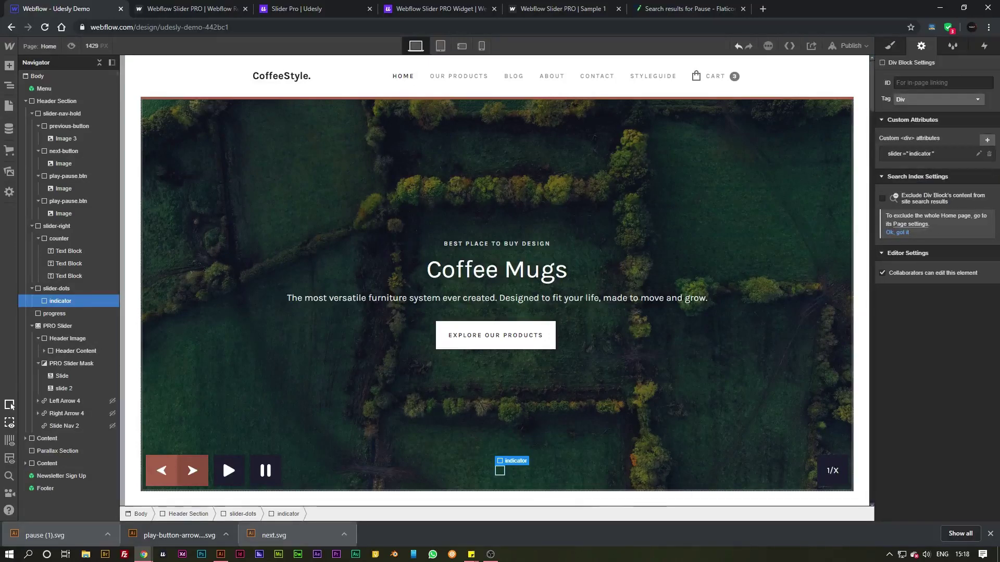
click(171, 458)
click(988, 140)
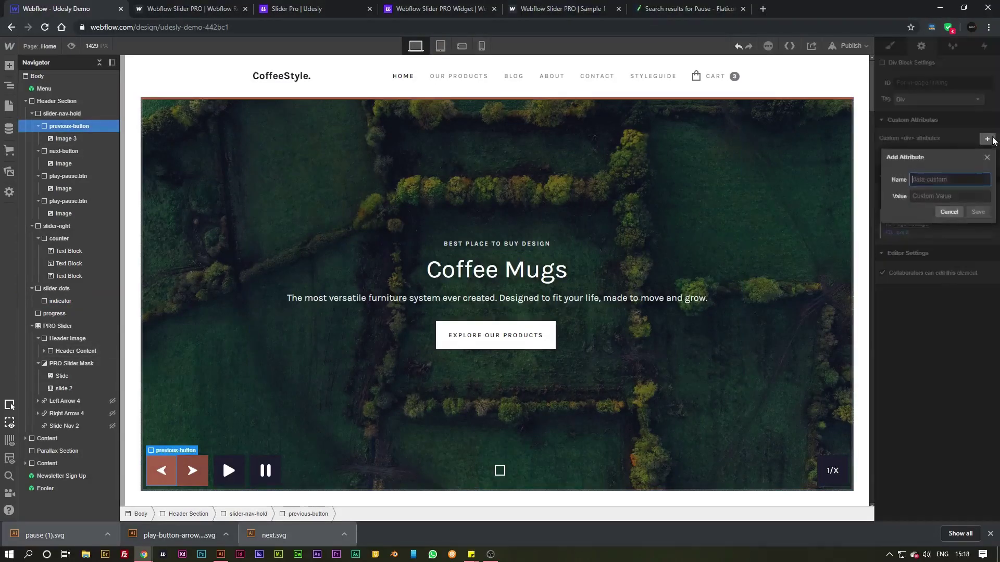
text(slider)
key(Tab)
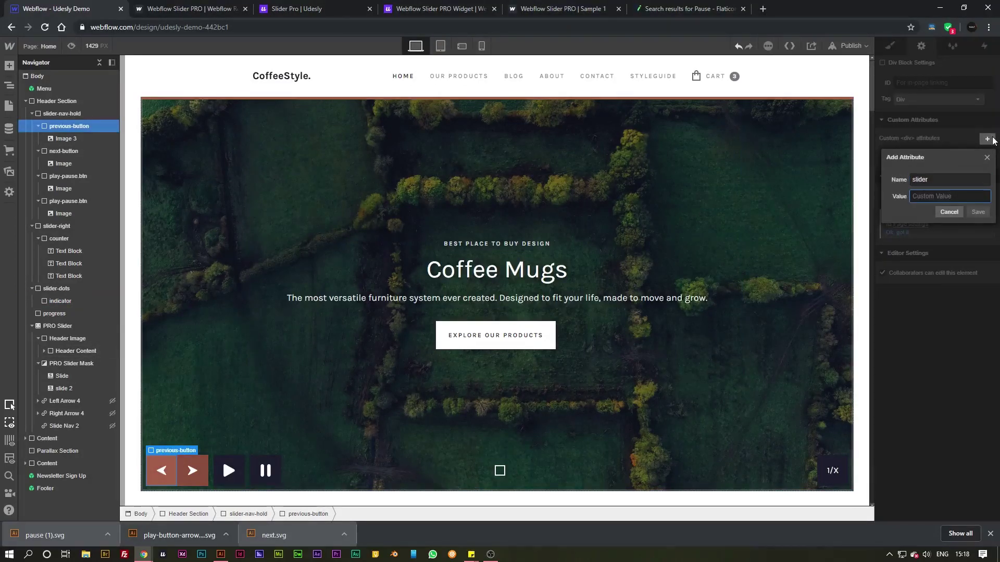
text(previous-)
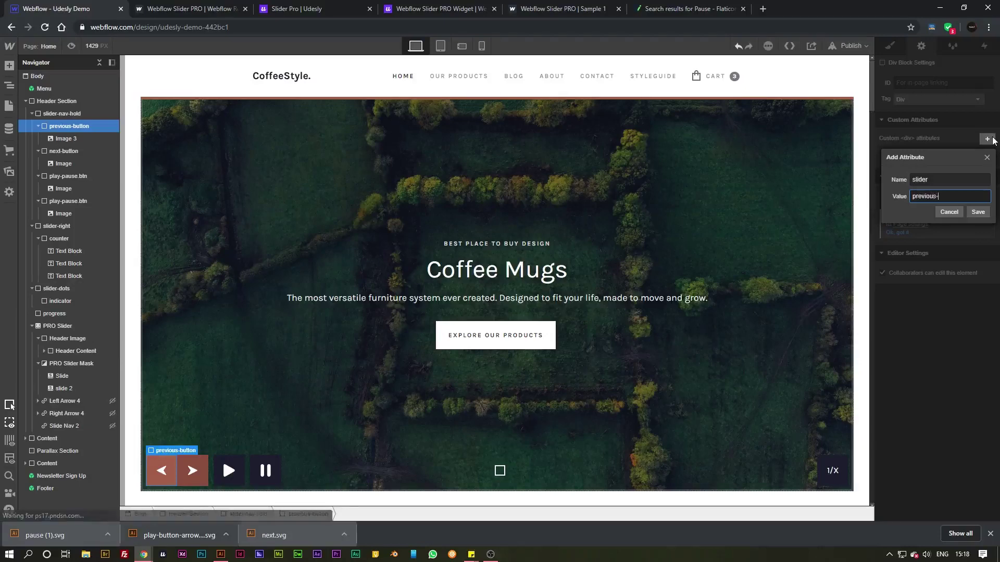
text(slide)
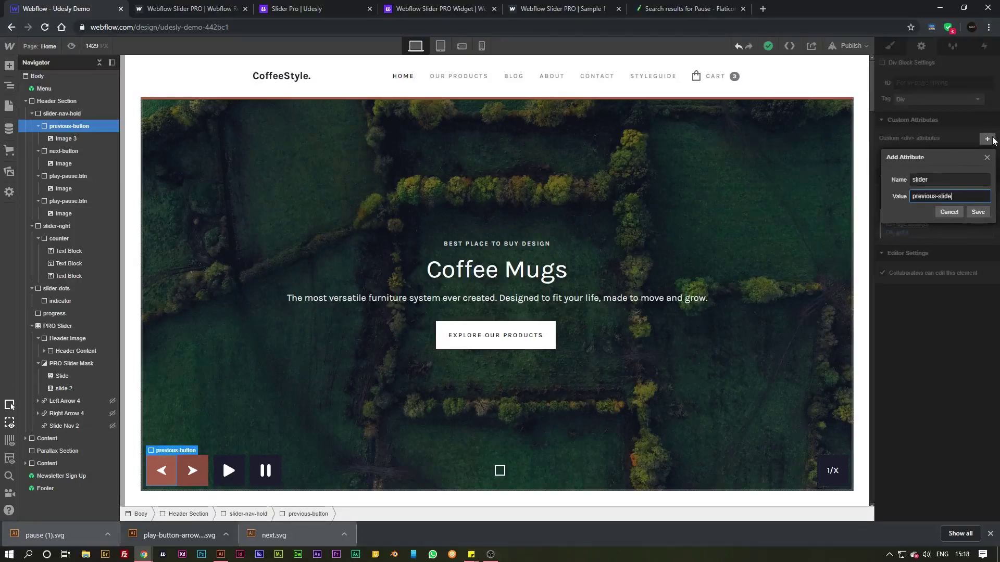
key(Return)
Give next-button the custom attribute slider='next-slide'
click(192, 470)
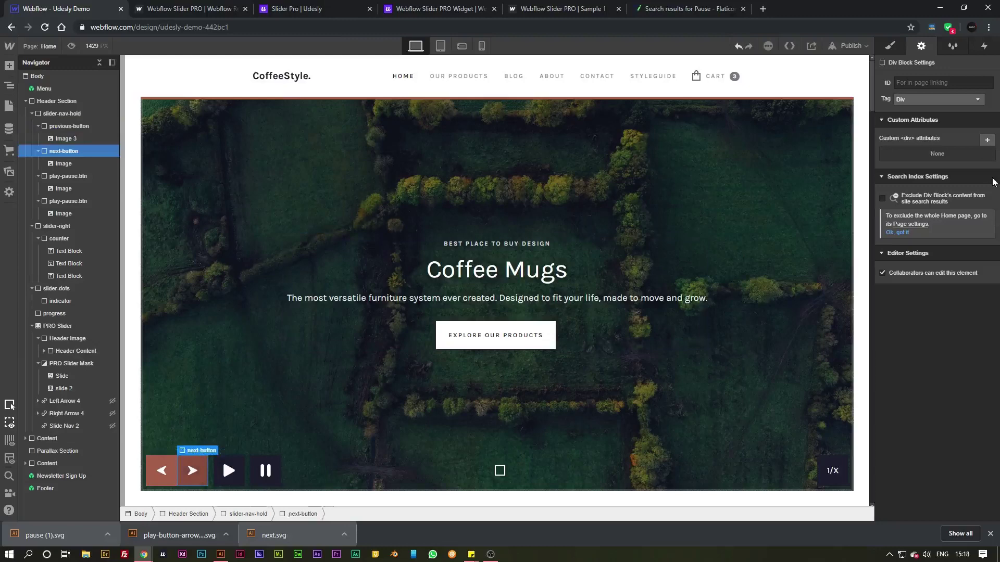
click(987, 140)
text(slider)
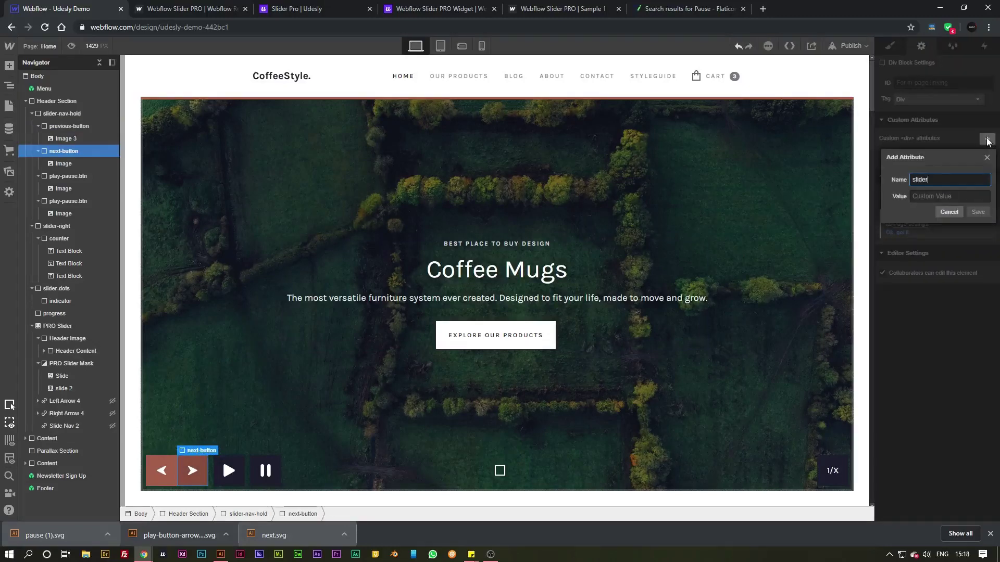
key(Tab)
text(ne)
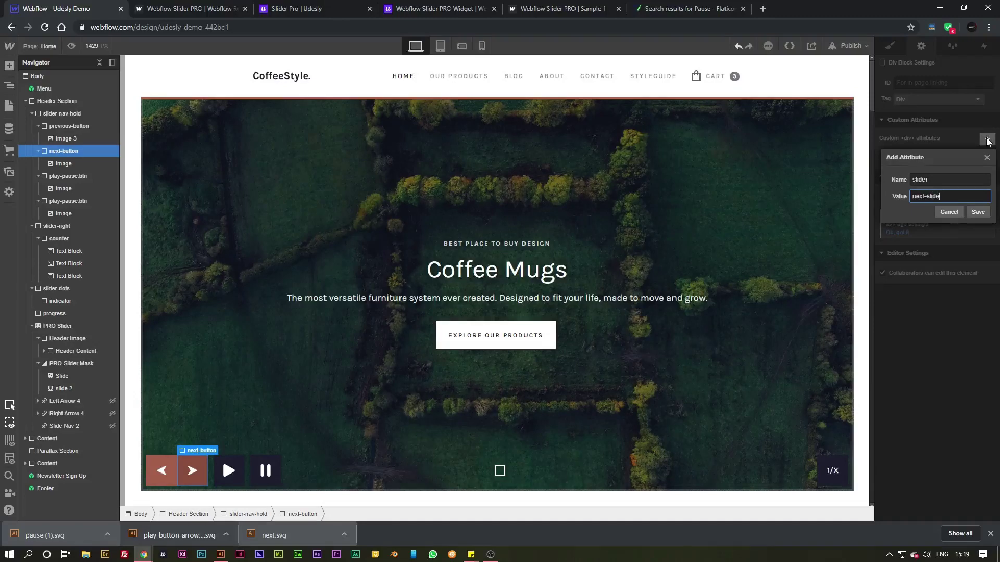
key(Return)
key(Right)
Give the play button the custom attribute slider='play', fixing the misspelt value
click(987, 139)
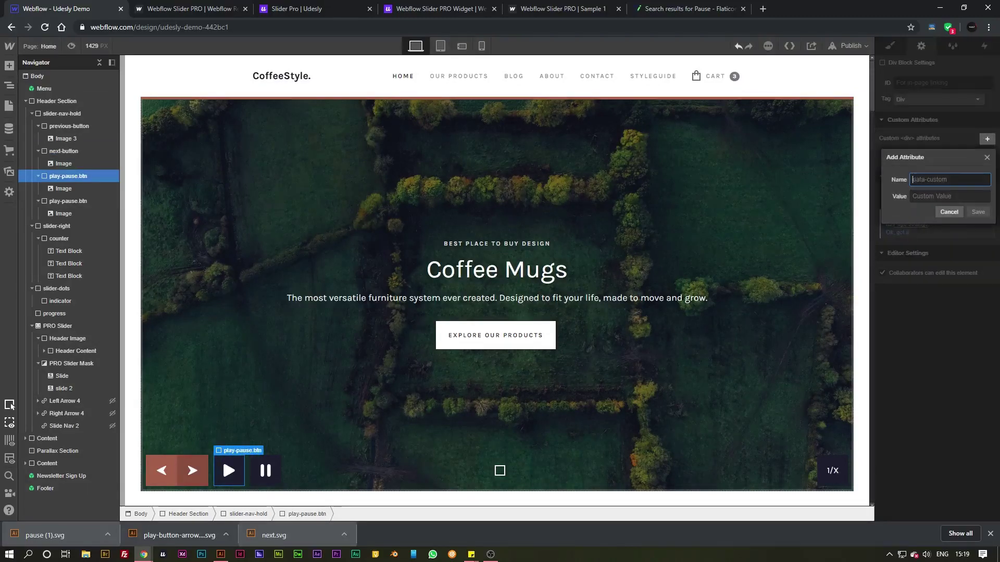
text(slider)
key(Tab)
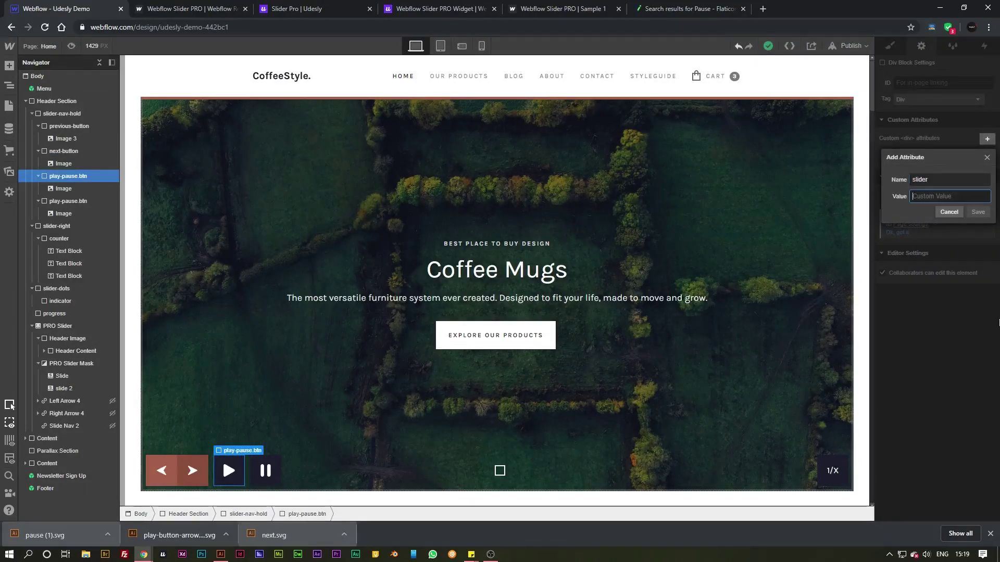
text(plkay)
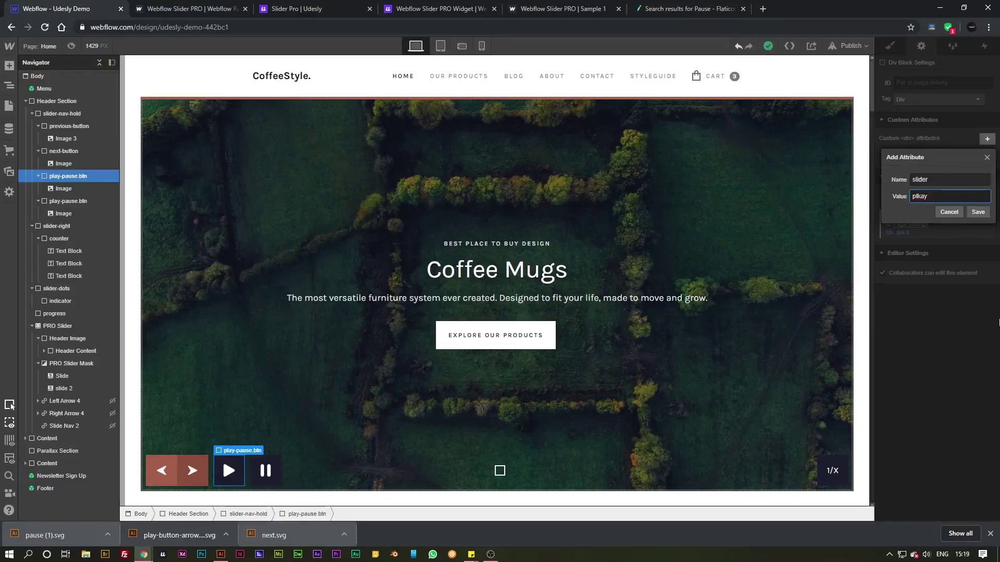
key(Left)
key(Left)
key(BackSpace)
key(Return)
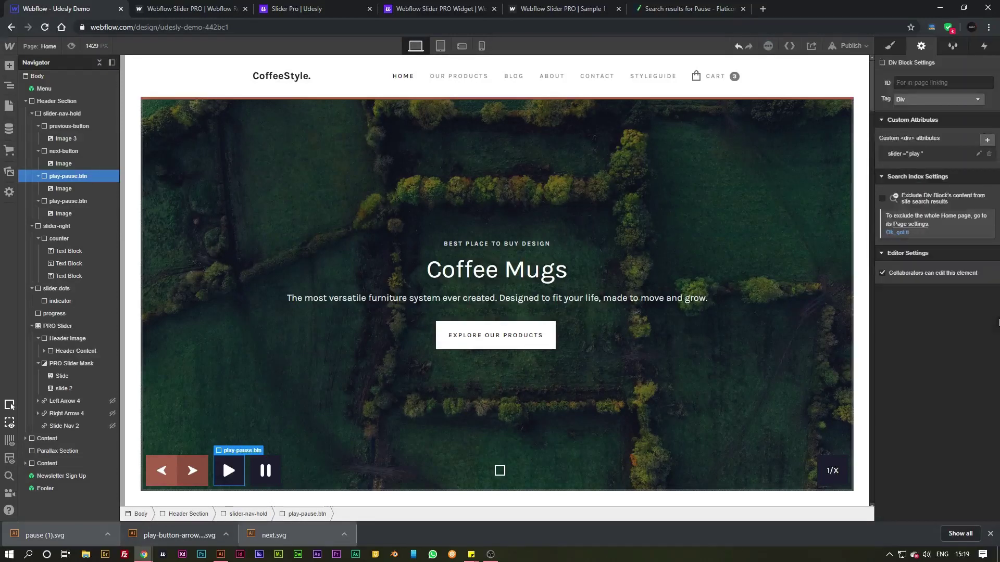
Give the pause button's container the custom attribute slider='pause'
click(271, 472)
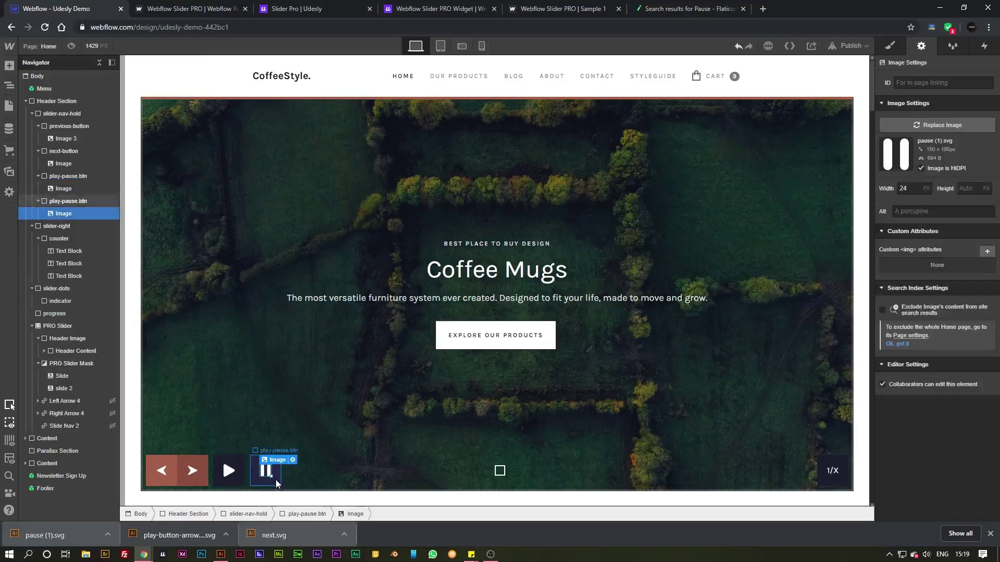
click(276, 480)
click(987, 140)
text(slider)
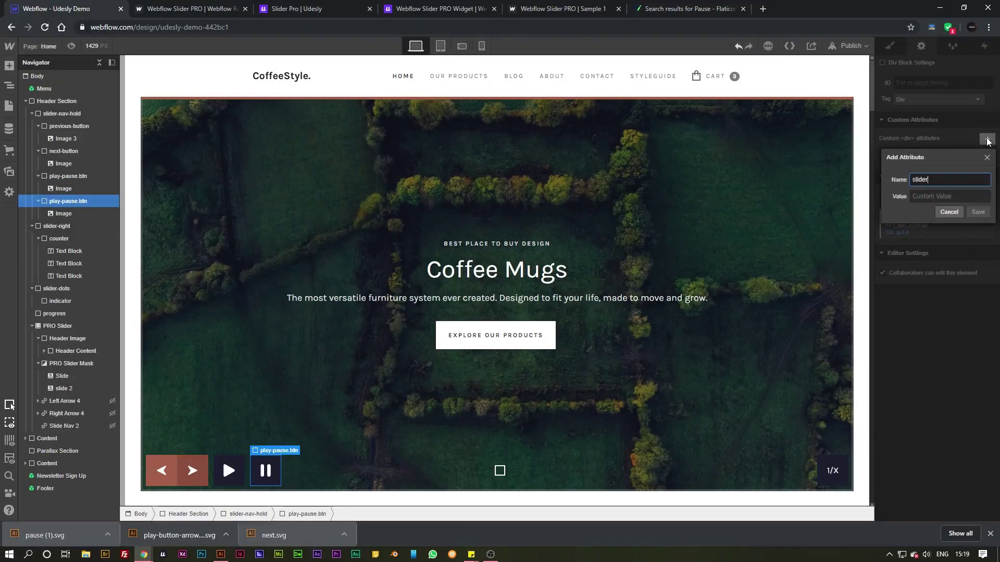
key(Tab)
text(pause)
key(Return)
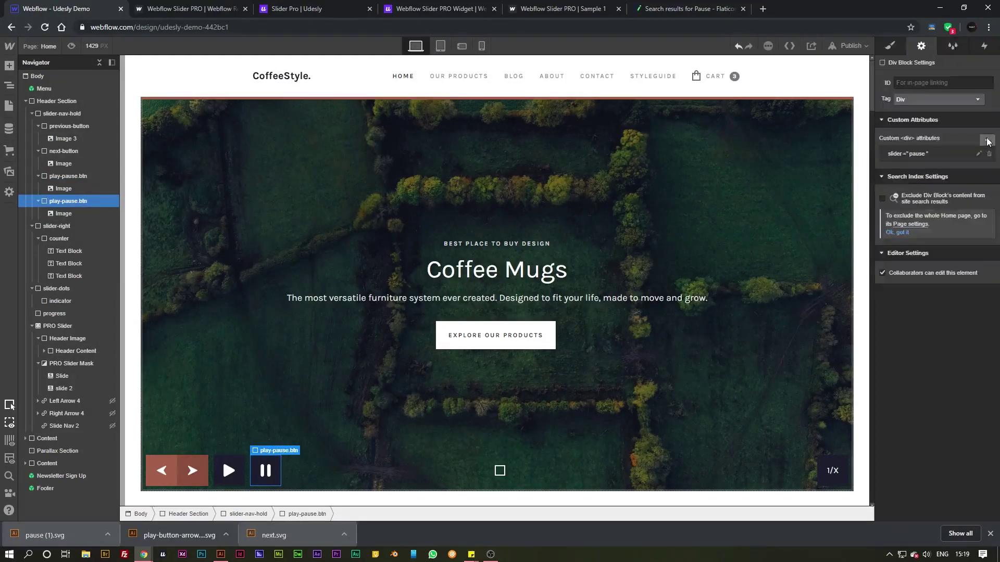
Copy 'slides-number' from the docs and tag the counter's X text block sldier='slides-number'
click(830, 474)
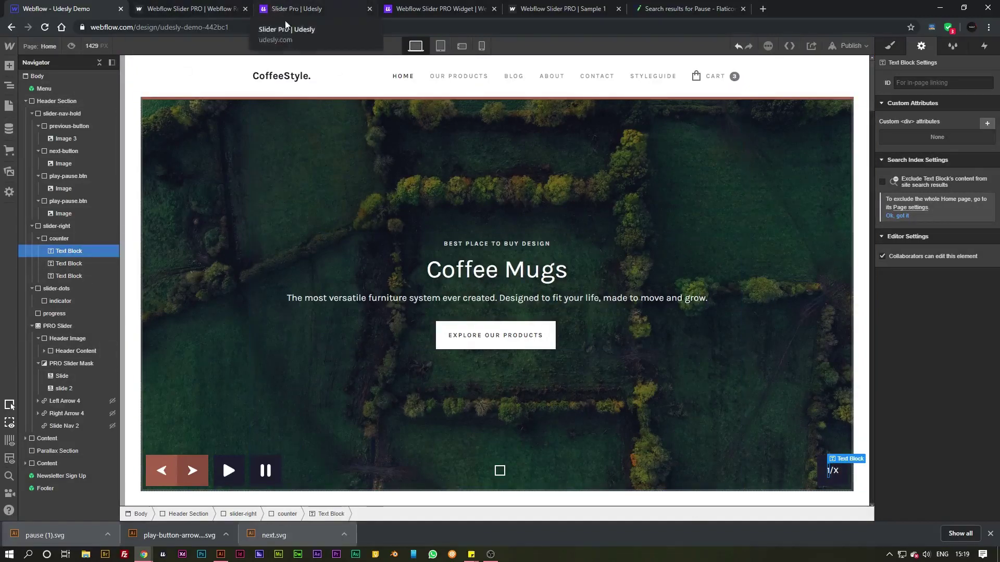
click(297, 9)
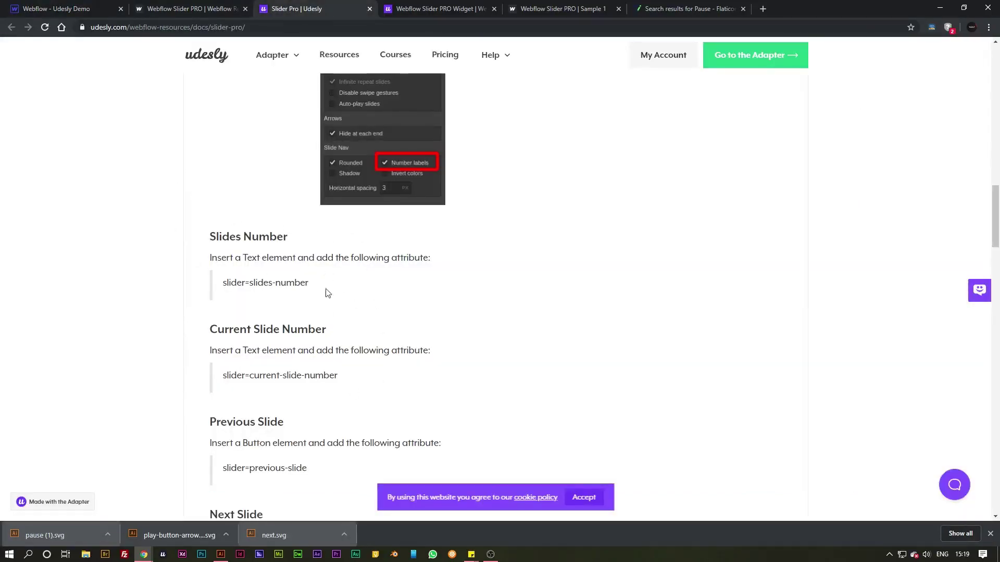
drag(312, 285, 248, 295)
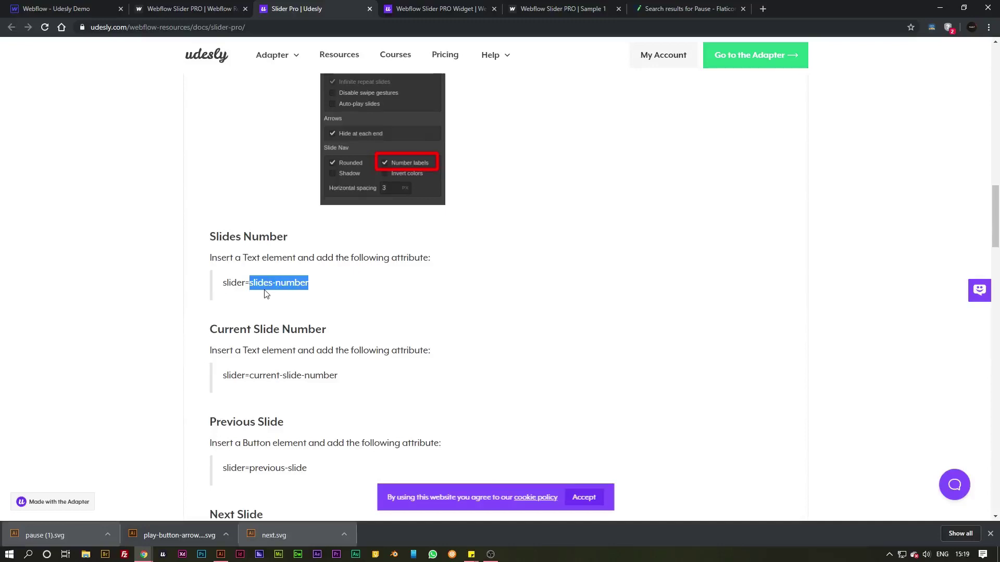
click(47, 9)
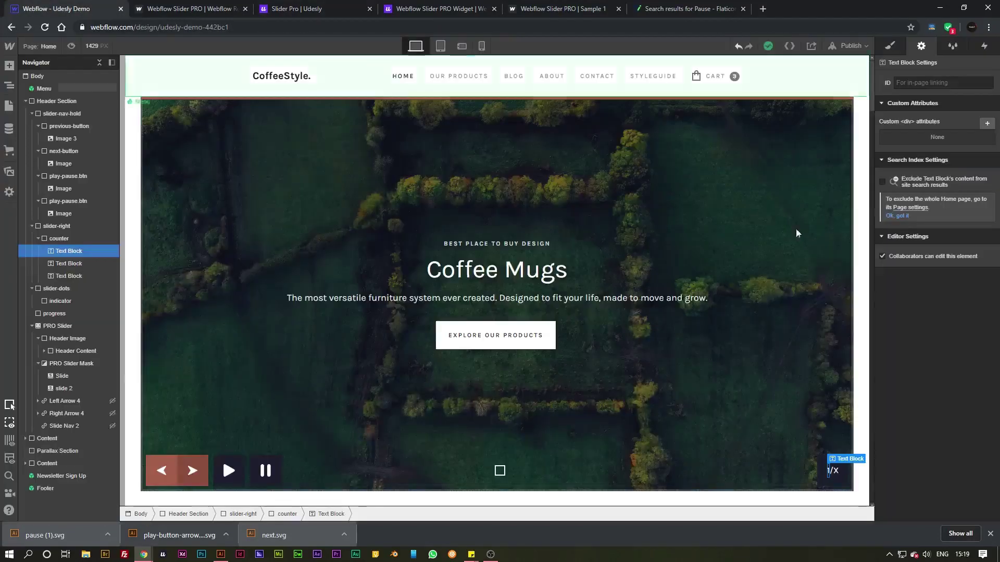
click(835, 472)
click(987, 123)
text(s)
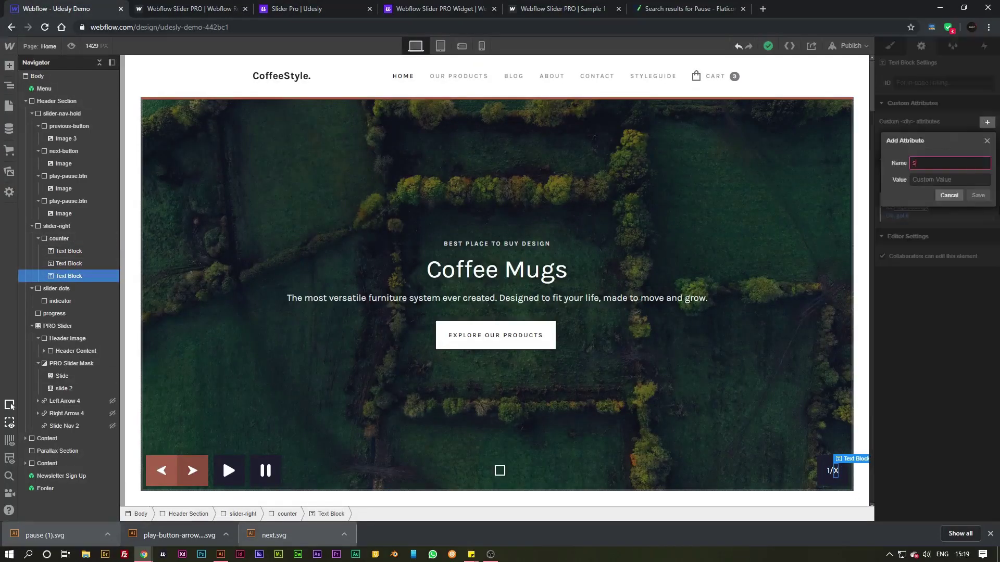
text(ldier)
key(Tab)
text(slides-number)
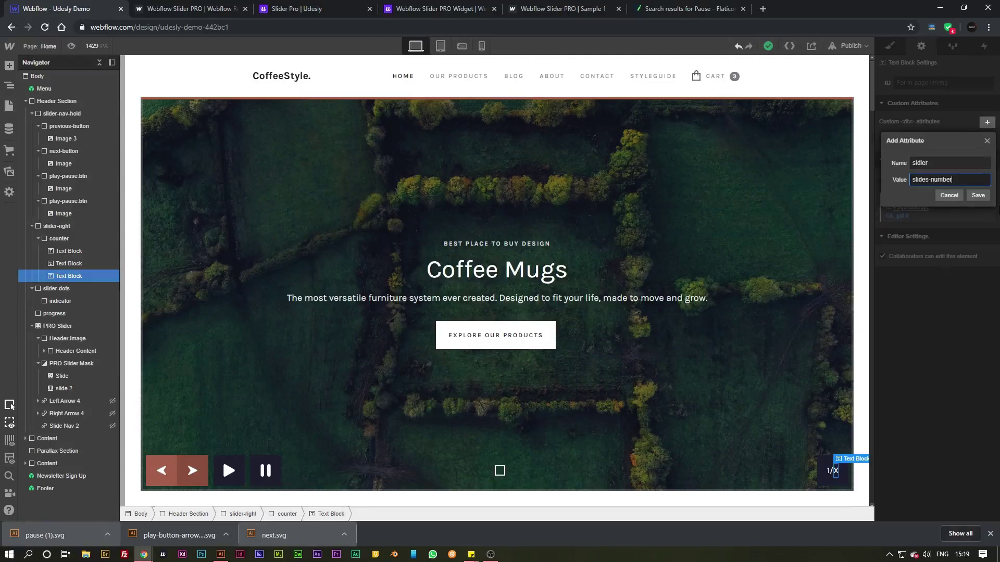
key(Return)
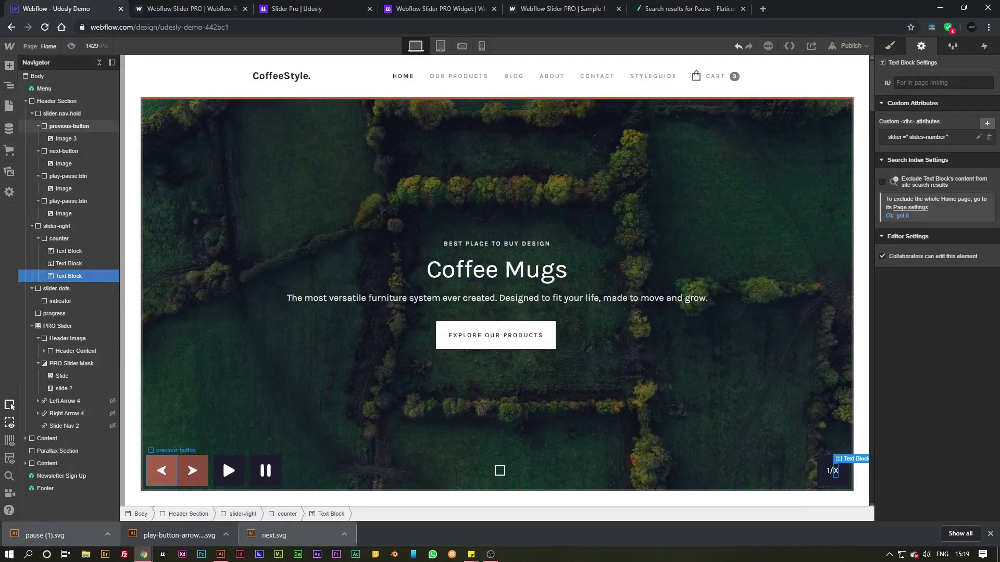
Copy 'current-slide-number' from the docs and tag the counter's first text block slider='current-slide-number'
click(297, 8)
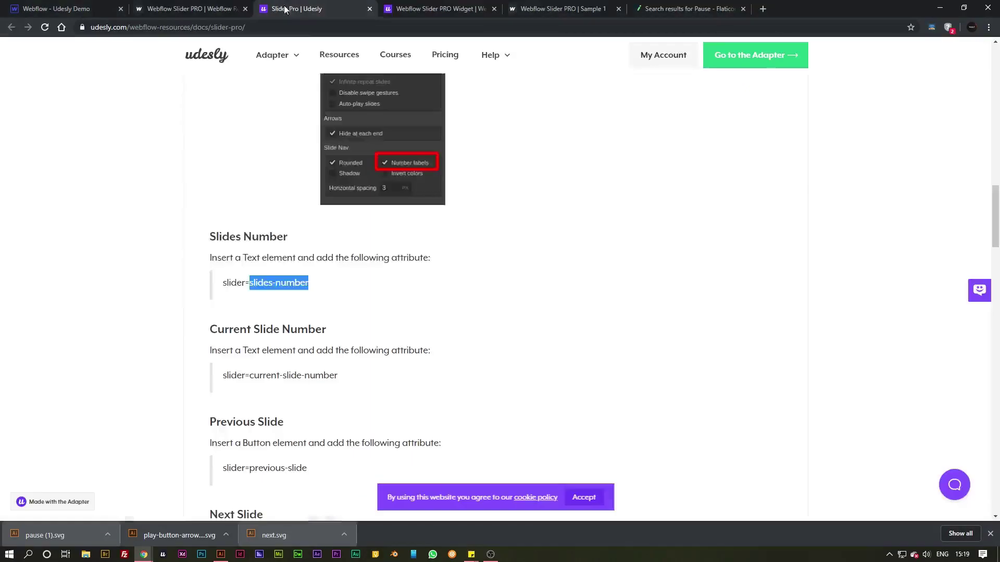
drag(352, 382, 252, 376)
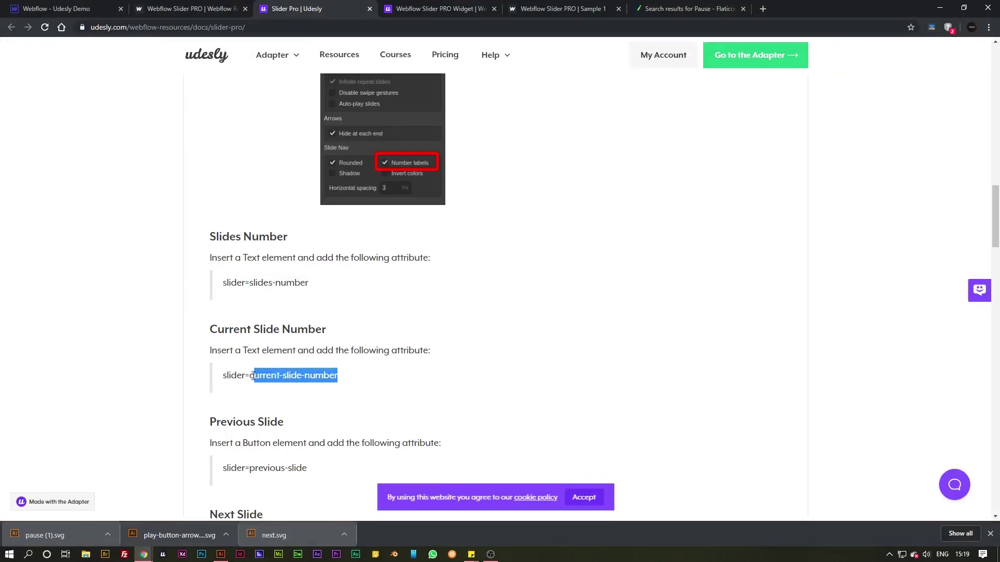
click(78, 8)
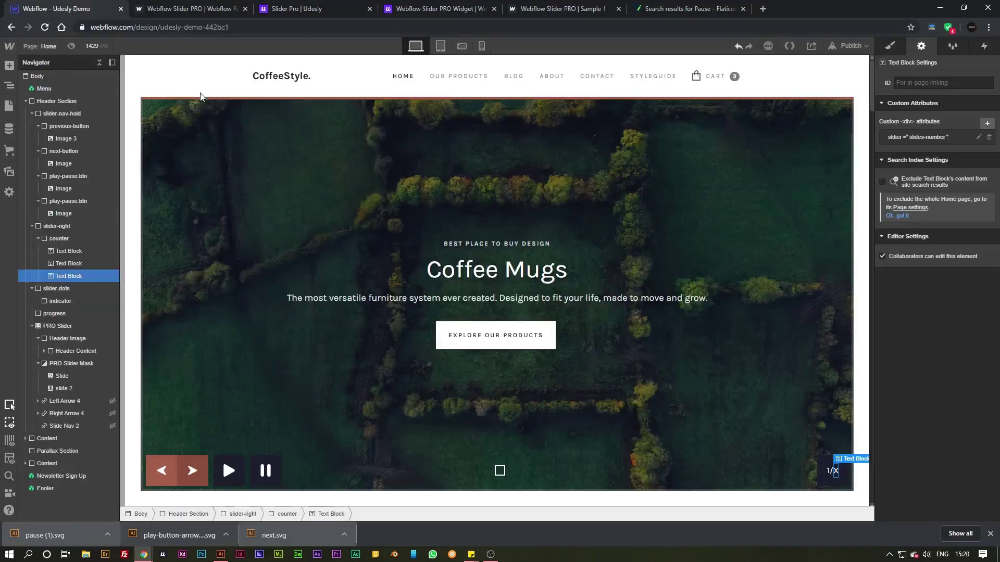
click(828, 470)
click(987, 124)
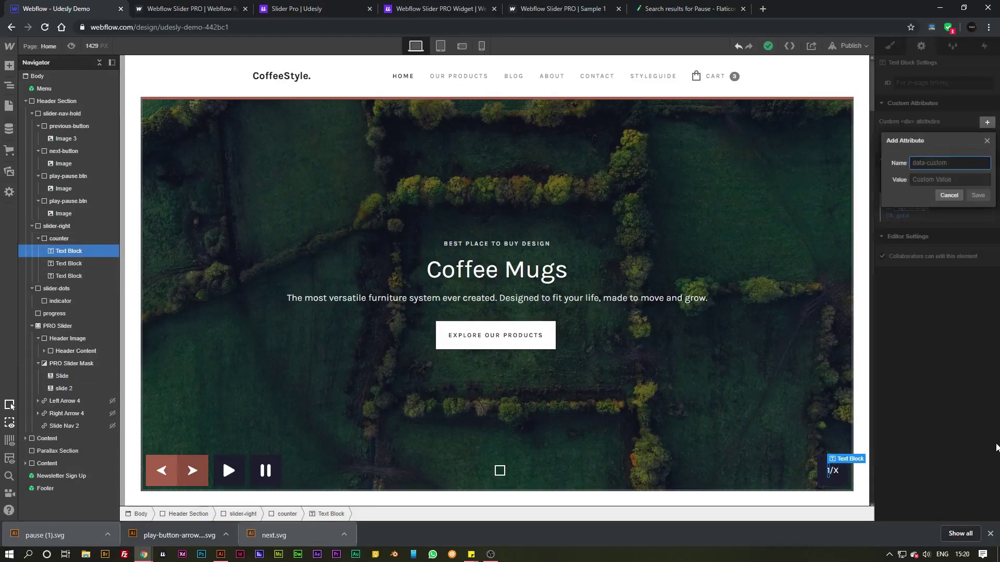
text(slid)
text(erc)
key(BackSpace)
key(Tab)
text(current-slide-number)
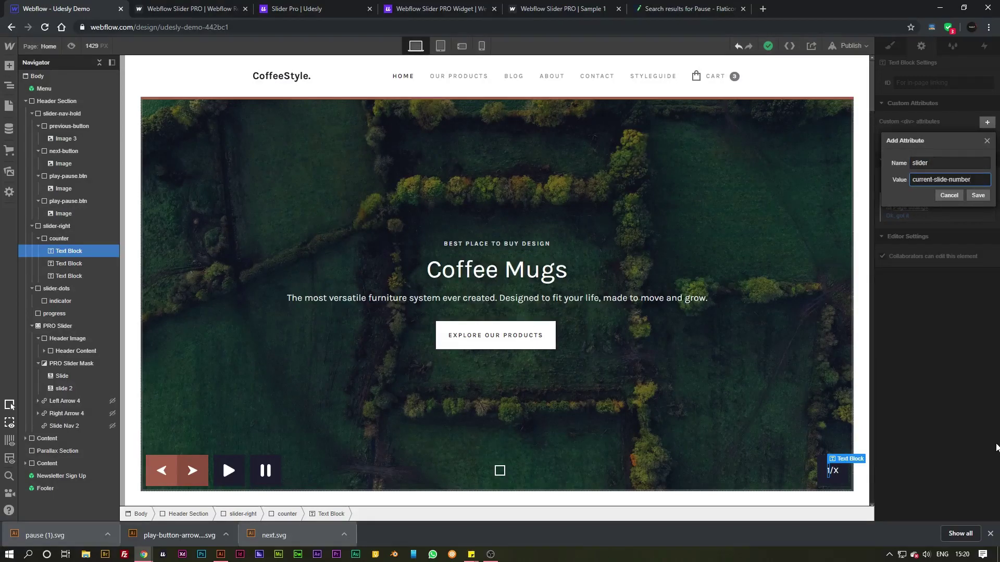
key(Return)
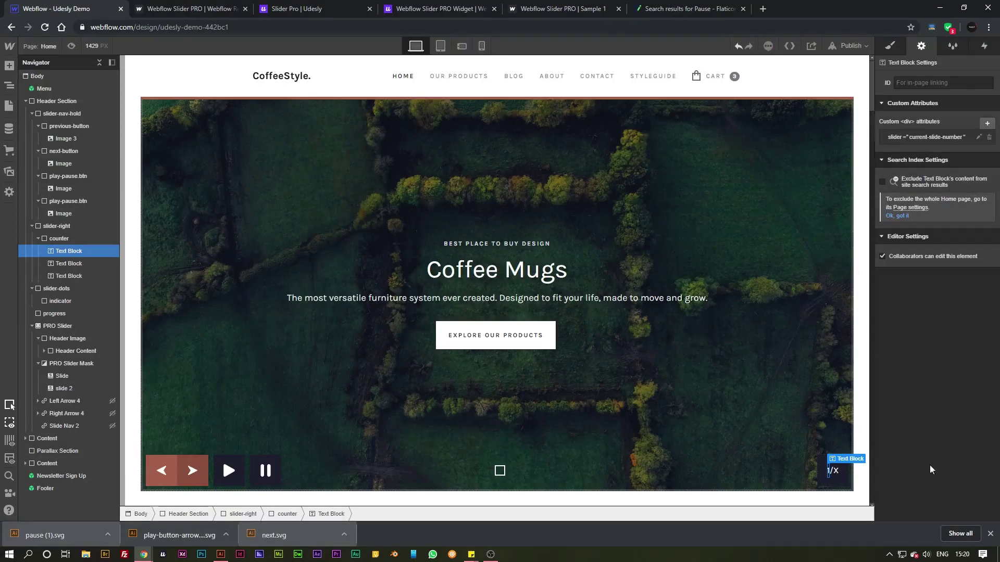
click(471, 105)
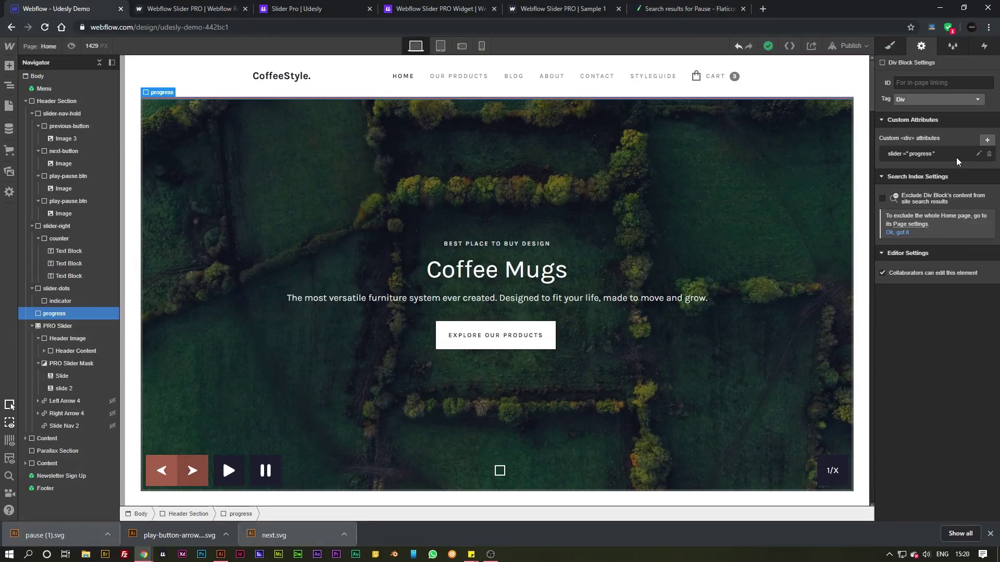
Copy the Slider PRO script line from the Udesly docs
key(ctrl+3)
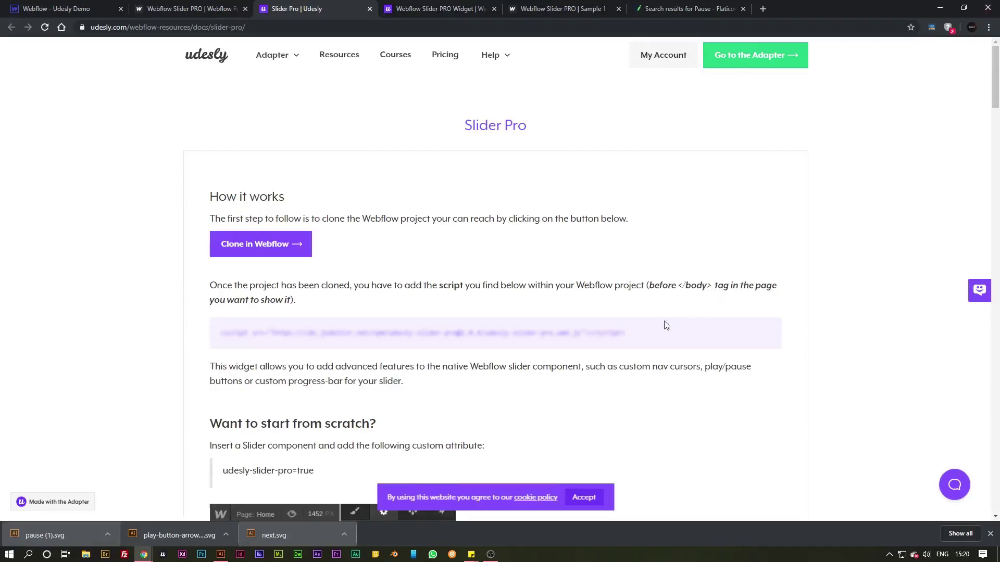
drag(637, 336, 193, 335)
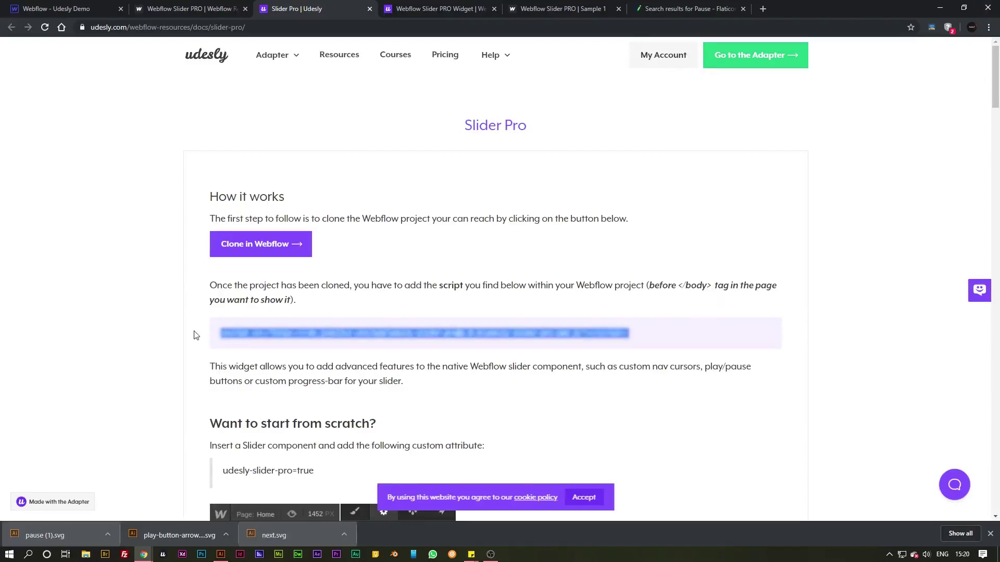
click(78, 9)
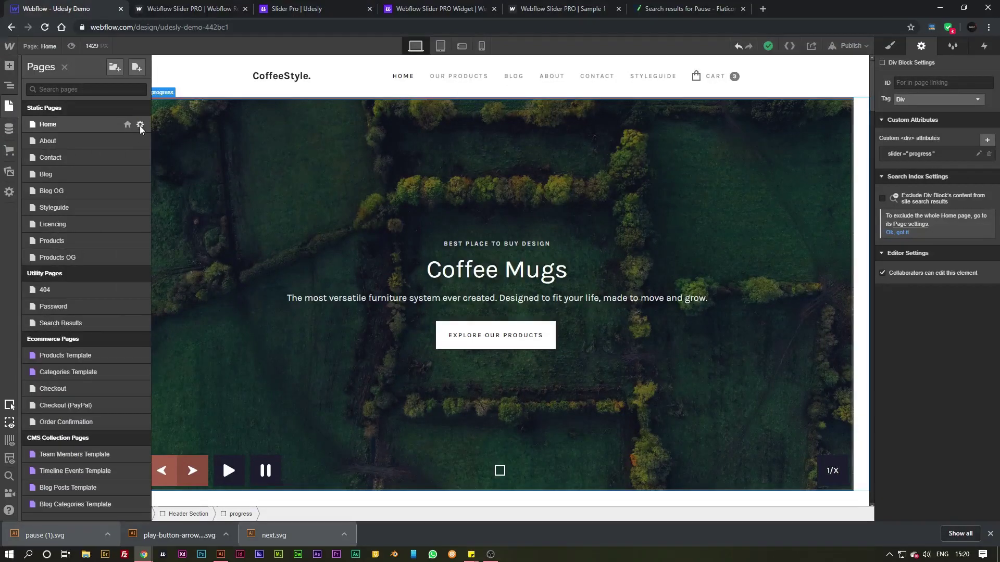
Paste the script into the Home page's Before </body> tag code and save
click(140, 125)
scroll(282, 242, down, 7)
scroll(282, 242, down, 10)
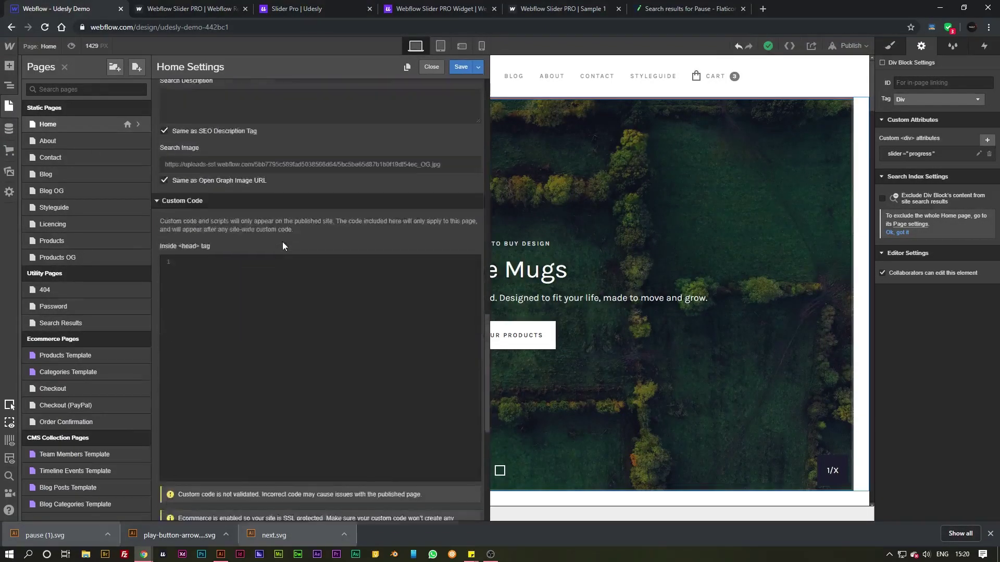
click(242, 245)
right_click(220, 235)
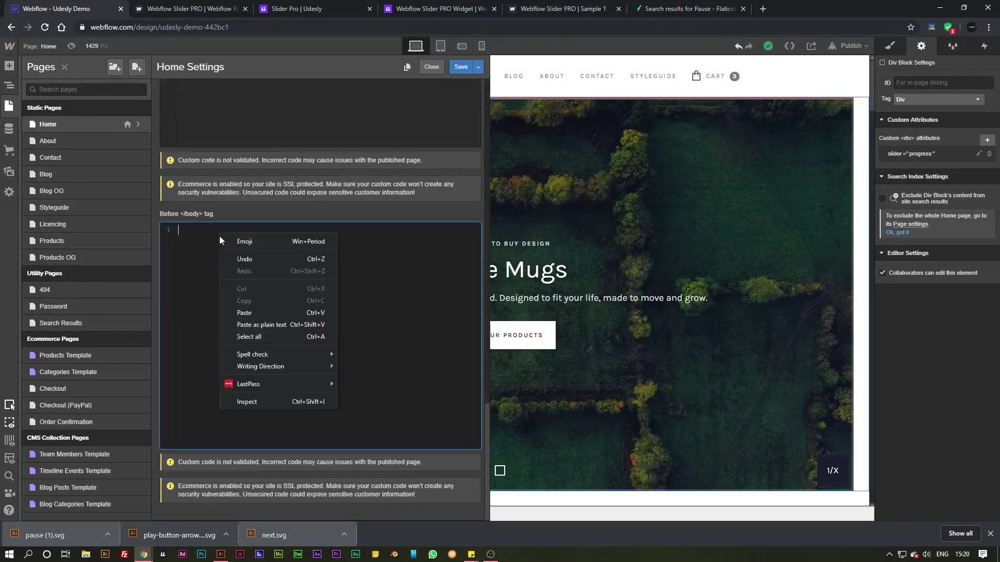
click(242, 313)
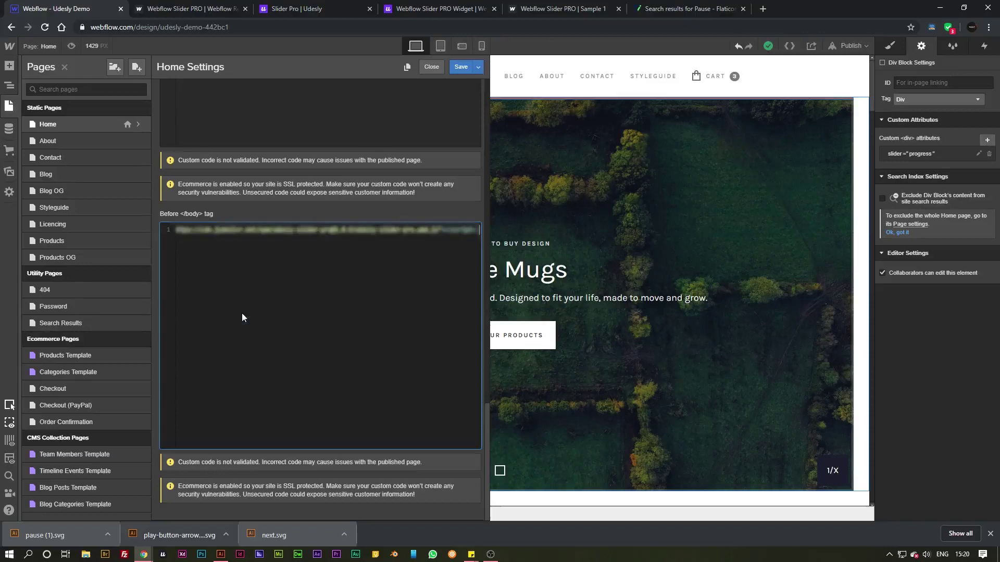
click(458, 70)
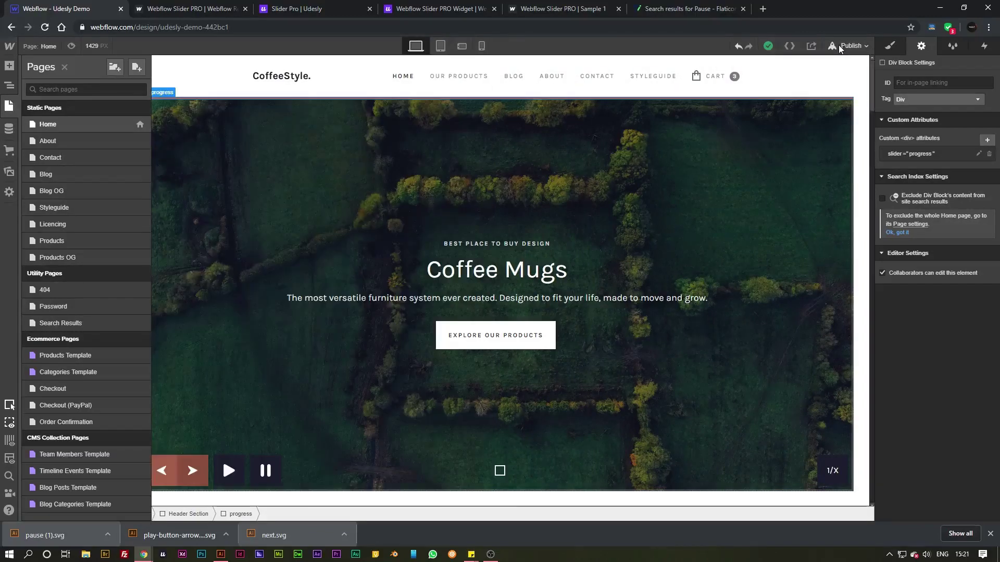
click(839, 45)
Publish the site live and step through slides with the next arrow
click(750, 150)
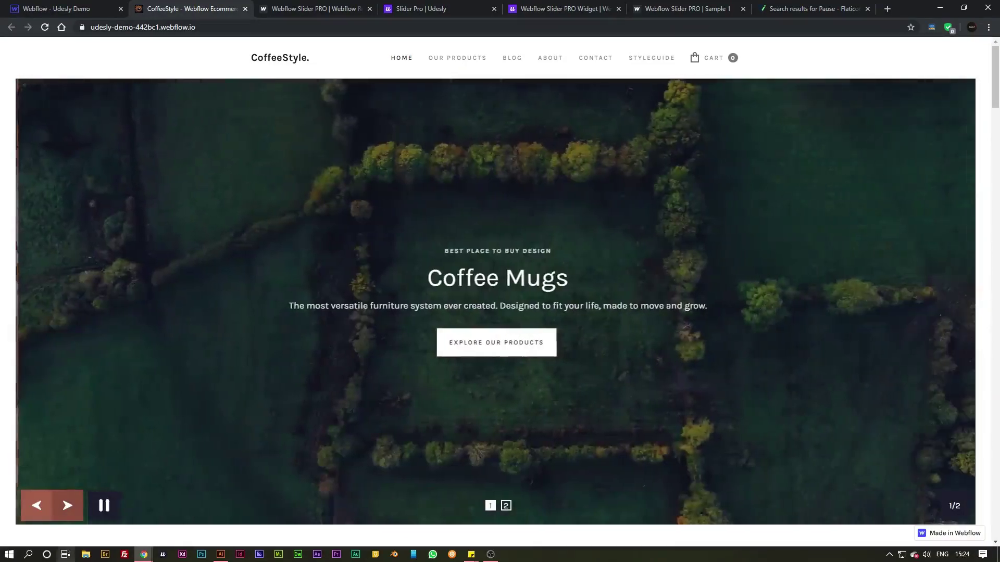
click(70, 501)
click(69, 507)
click(68, 508)
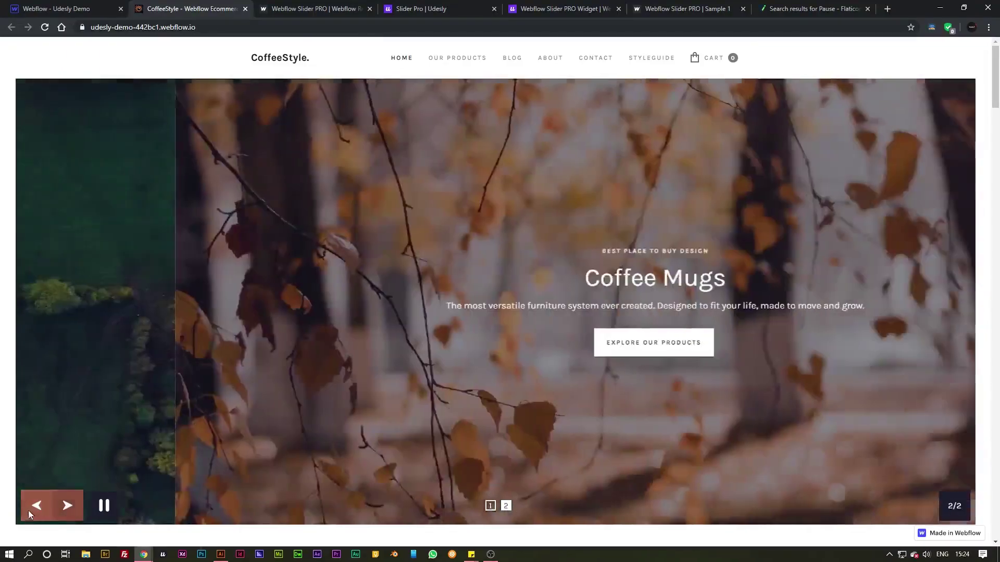
click(68, 508)
click(68, 508)
click(69, 508)
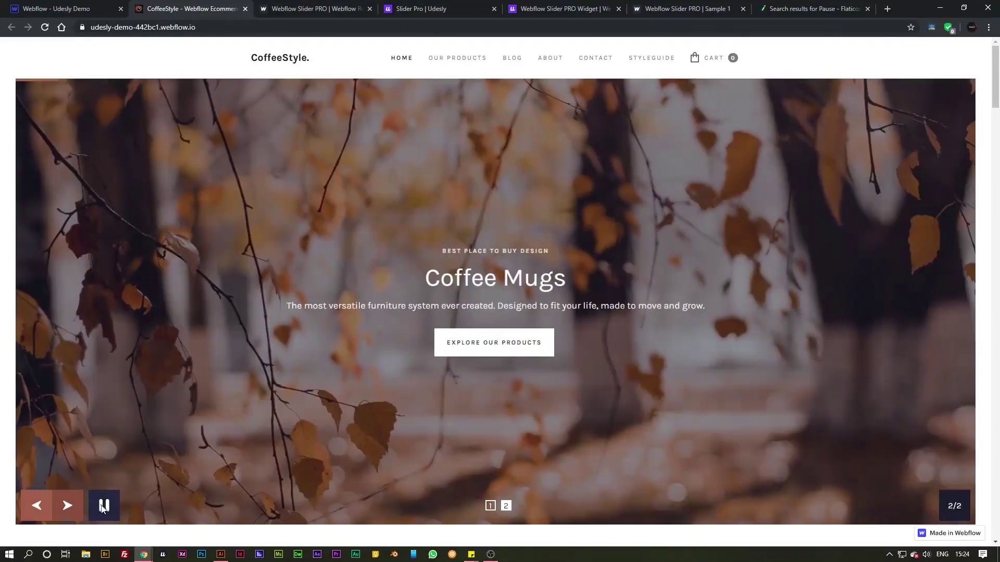
Toggle play/pause on the live slider and jump between slides using the pagination dots
click(106, 509)
click(105, 507)
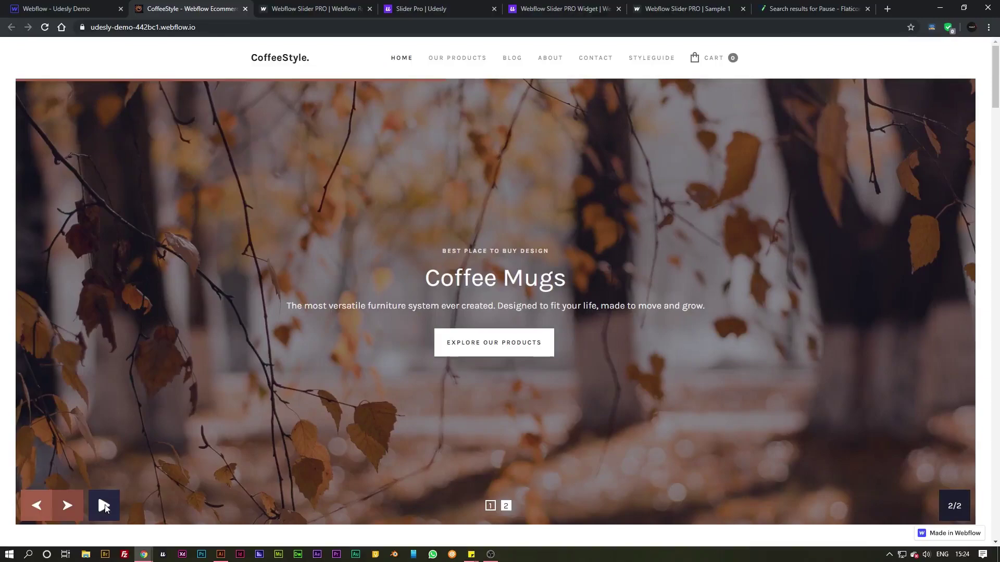
click(105, 507)
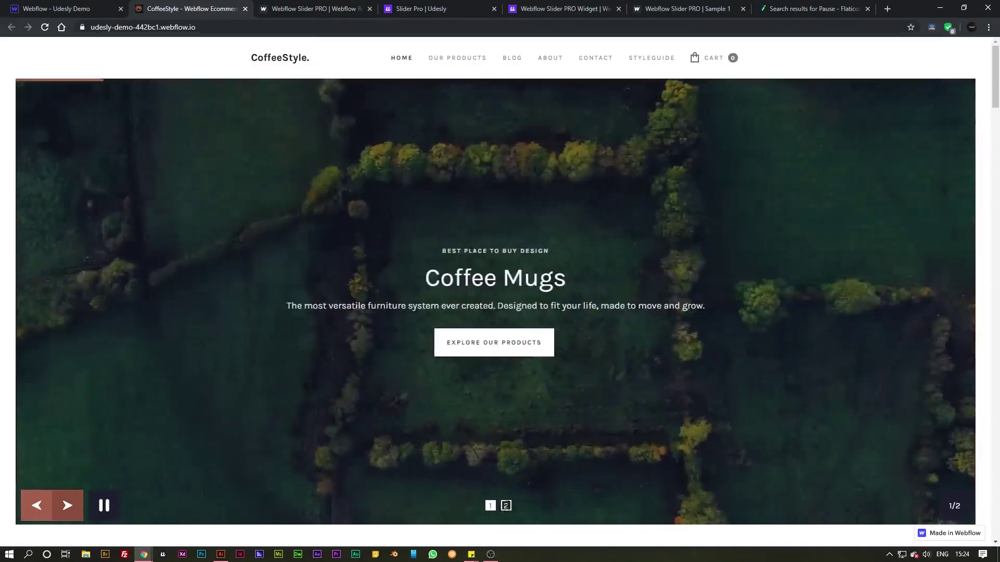
click(506, 506)
click(489, 508)
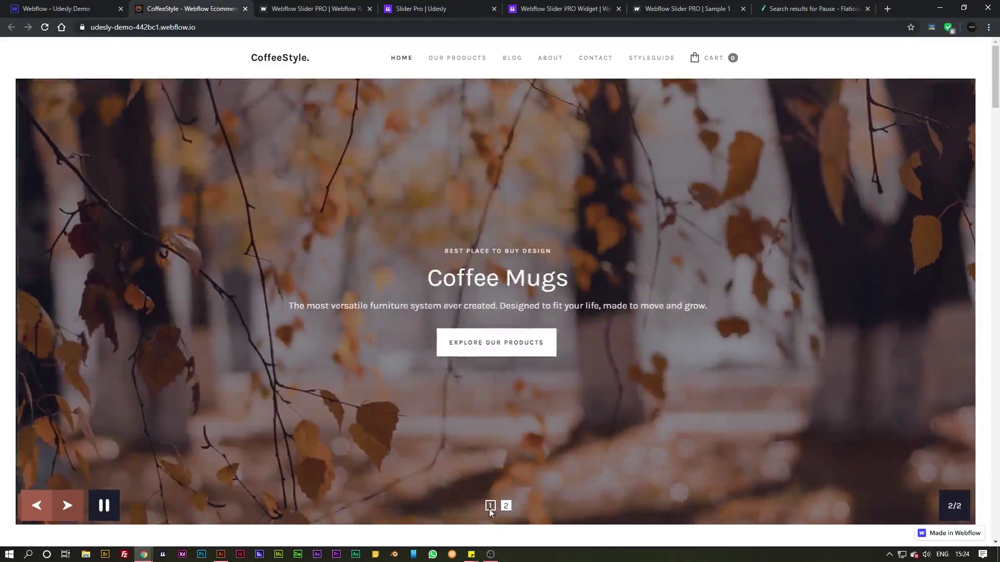
click(489, 508)
click(487, 507)
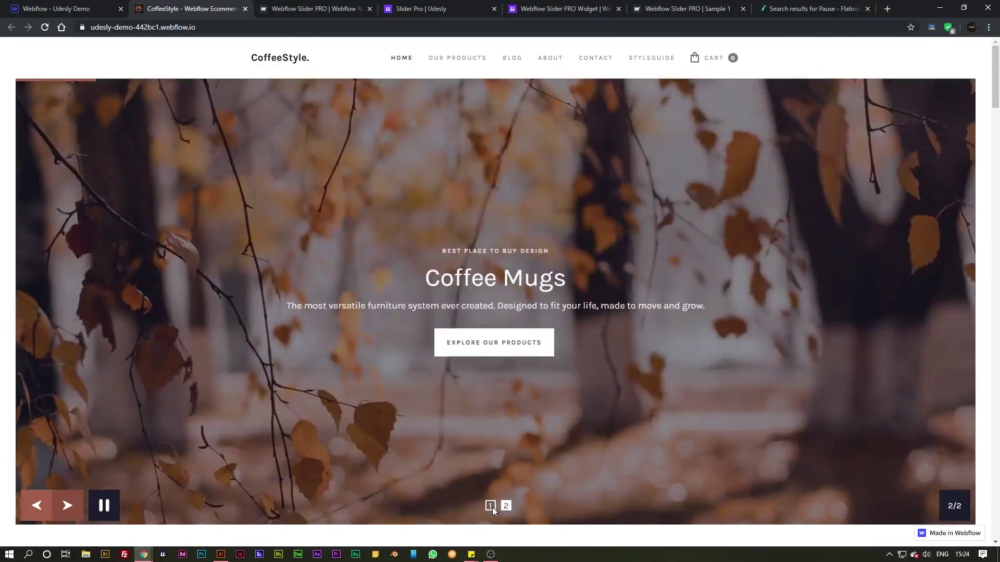
click(490, 506)
click(502, 509)
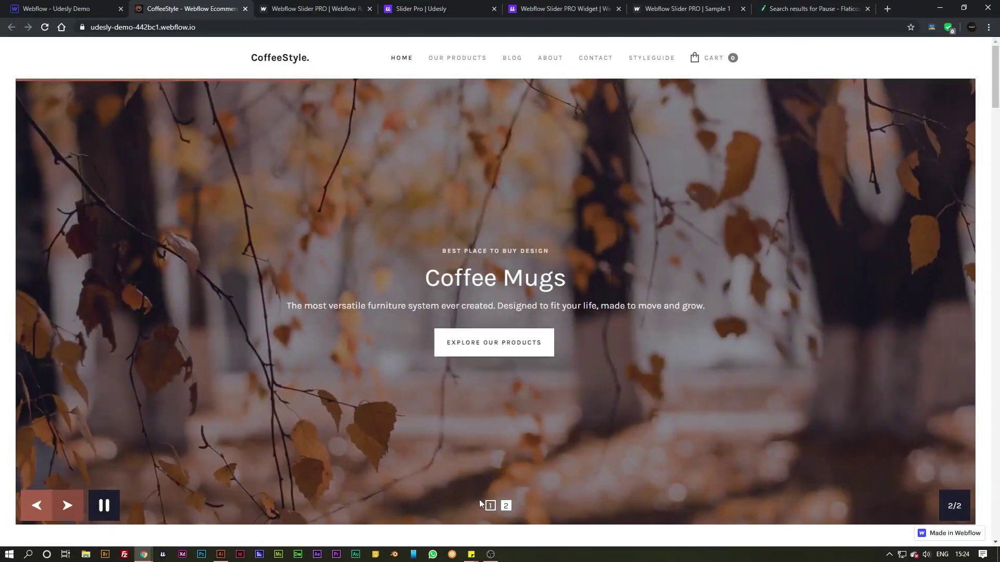
click(99, 9)
Set the slider's dot indicator cursor to pointer in the Style panel's Effects
click(65, 326)
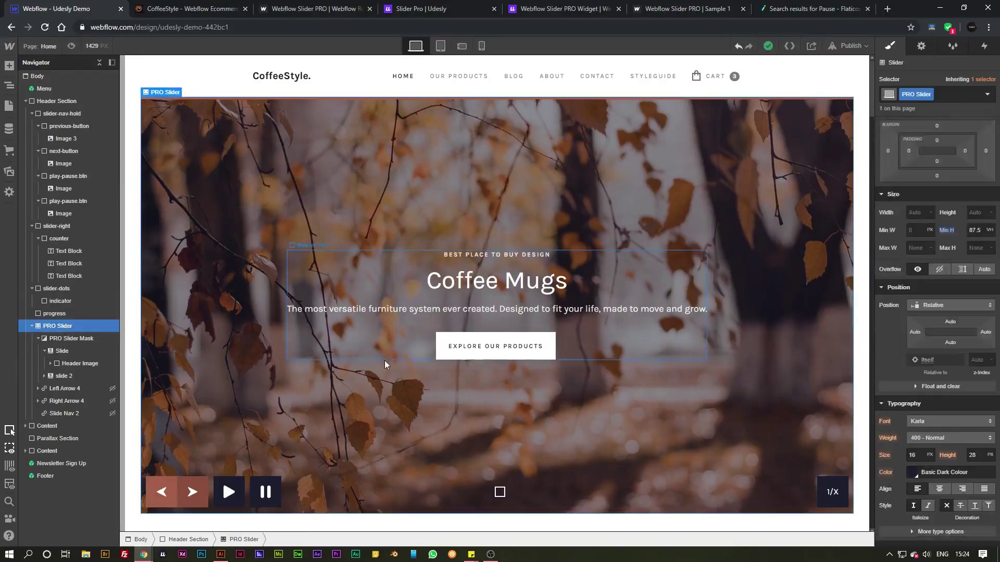
click(926, 45)
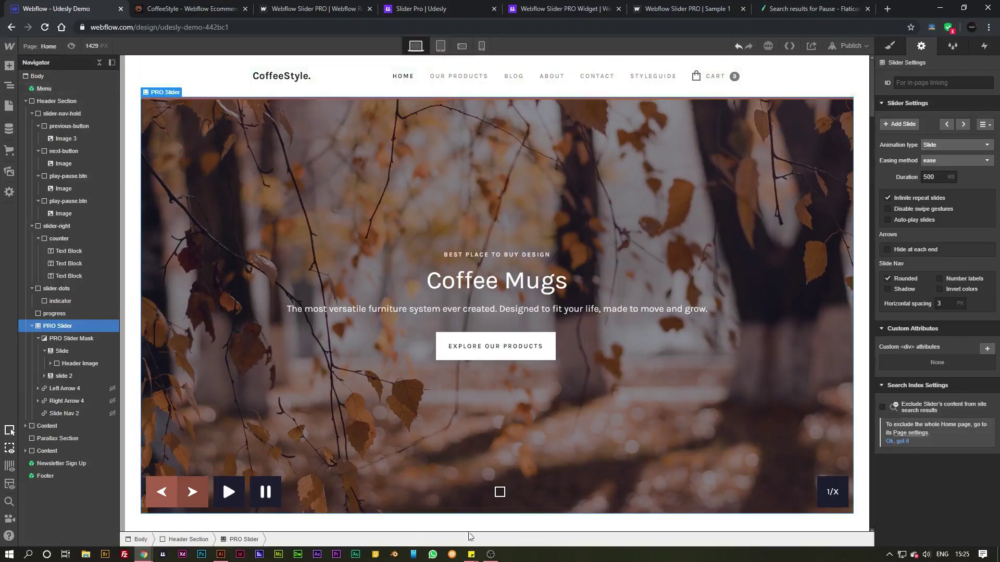
click(500, 493)
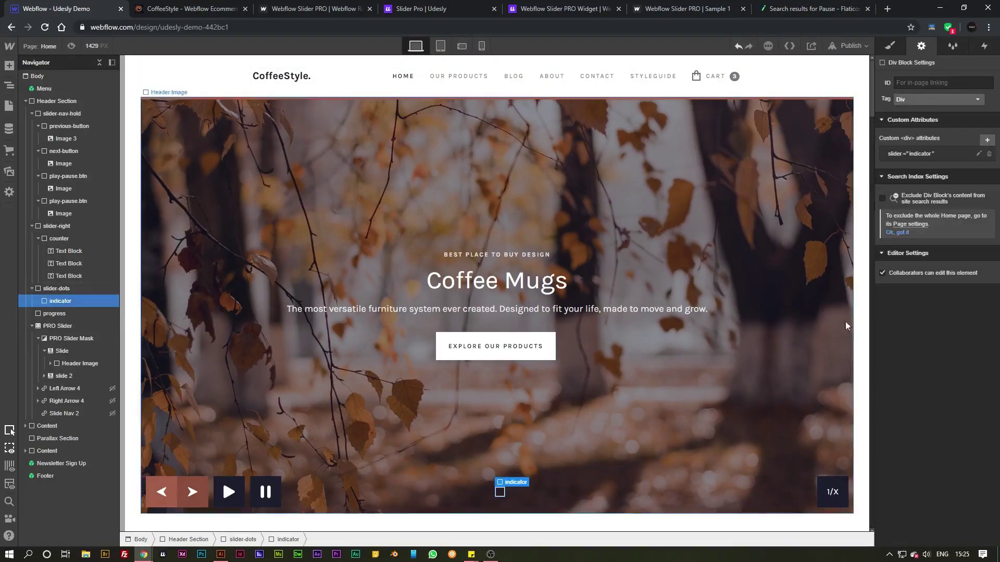
click(890, 47)
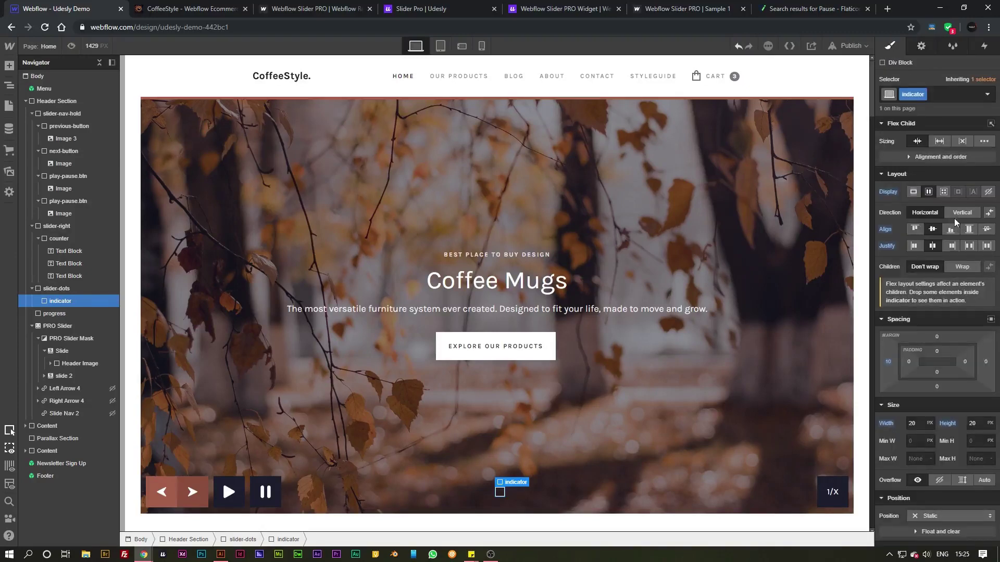
scroll(948, 204, down, 10)
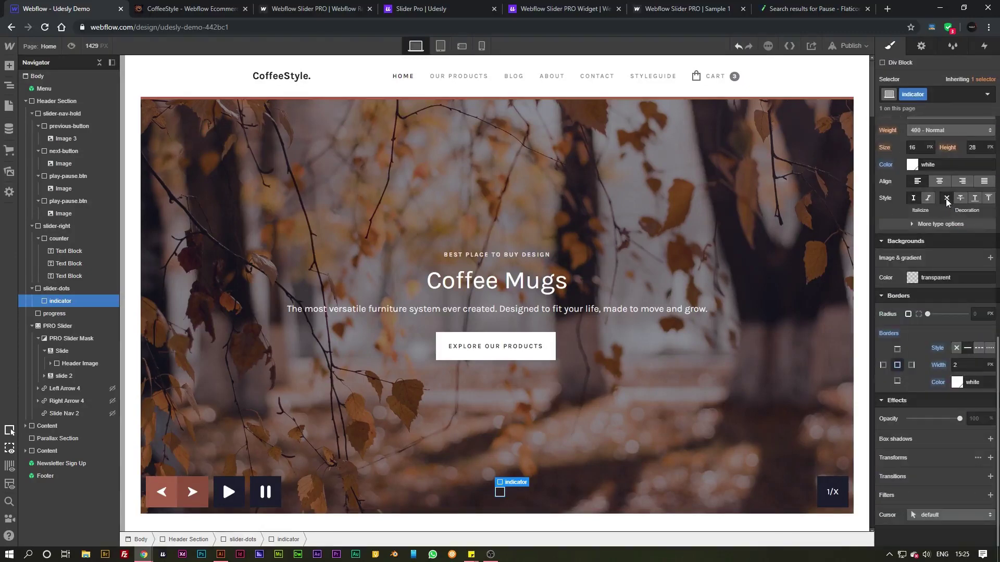
click(929, 517)
click(922, 114)
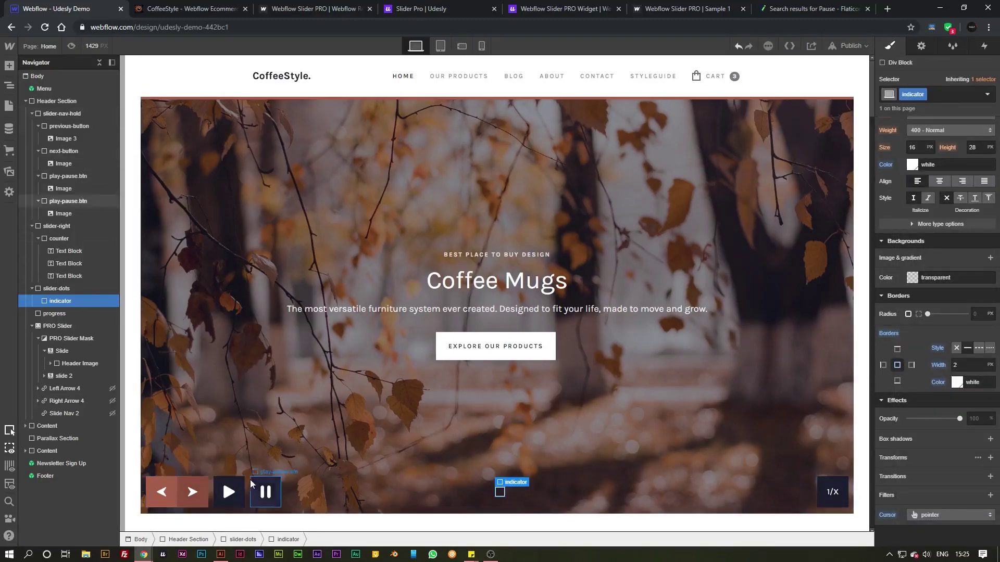
Set the pause button's cursor to pointer and switch to the published site
click(265, 493)
click(932, 515)
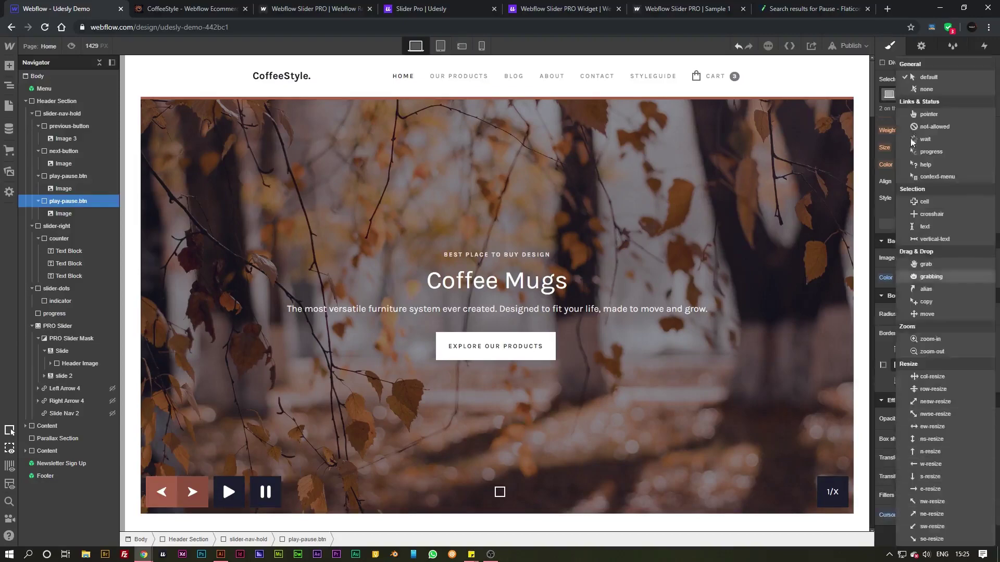
click(921, 111)
key(ctrl+Tab)
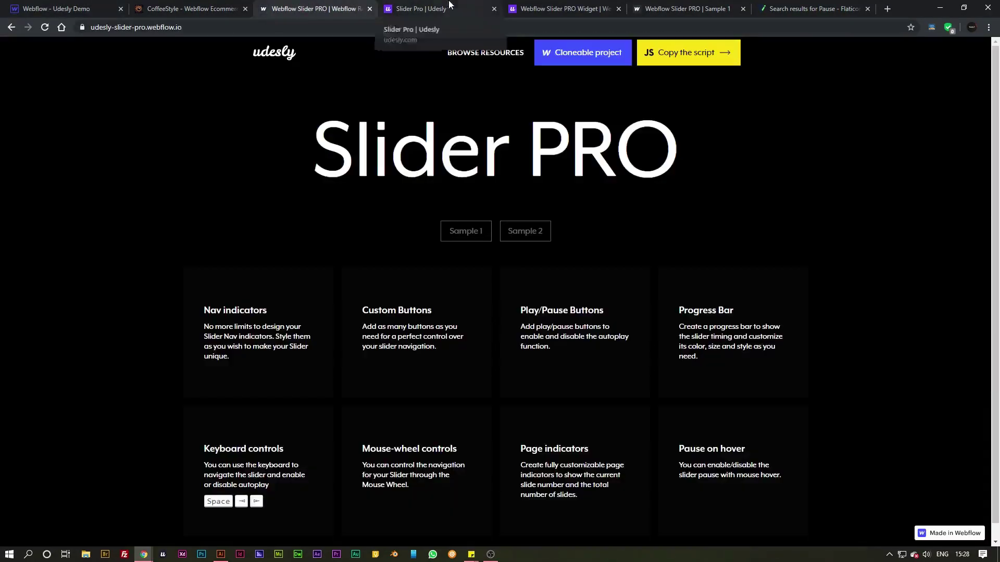
Select the UdeslySliderProOptions script in the Slider Pro docs' Options section
click(450, 5)
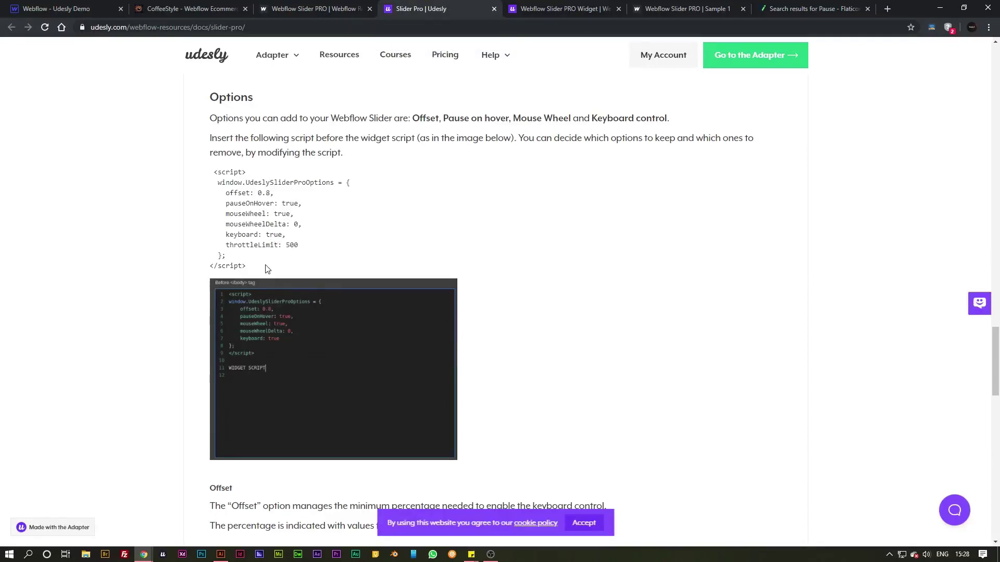
drag(249, 266, 218, 169)
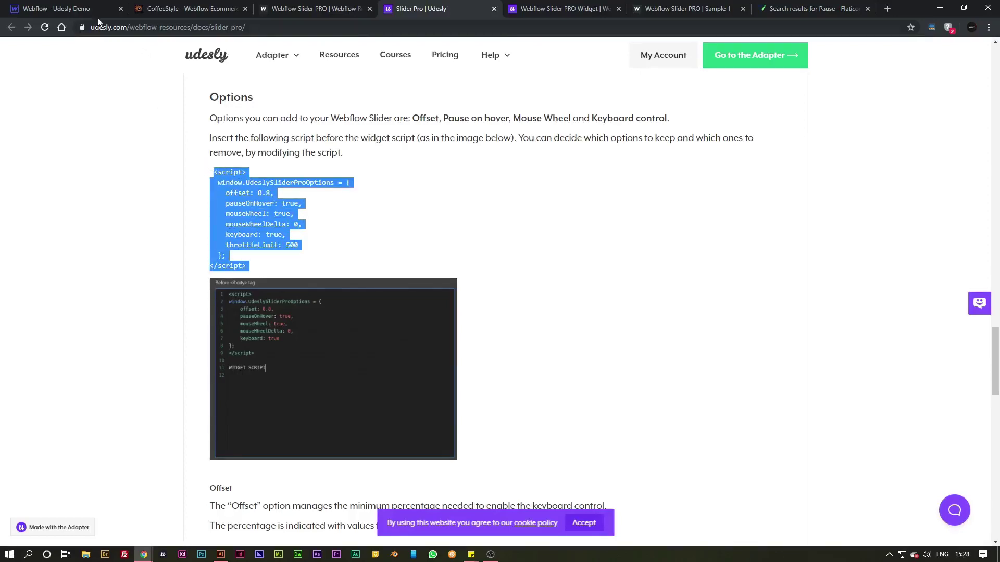
click(78, 12)
Paste the UdeslySliderProOptions script before Home's closing body tag, save, and publish
click(9, 106)
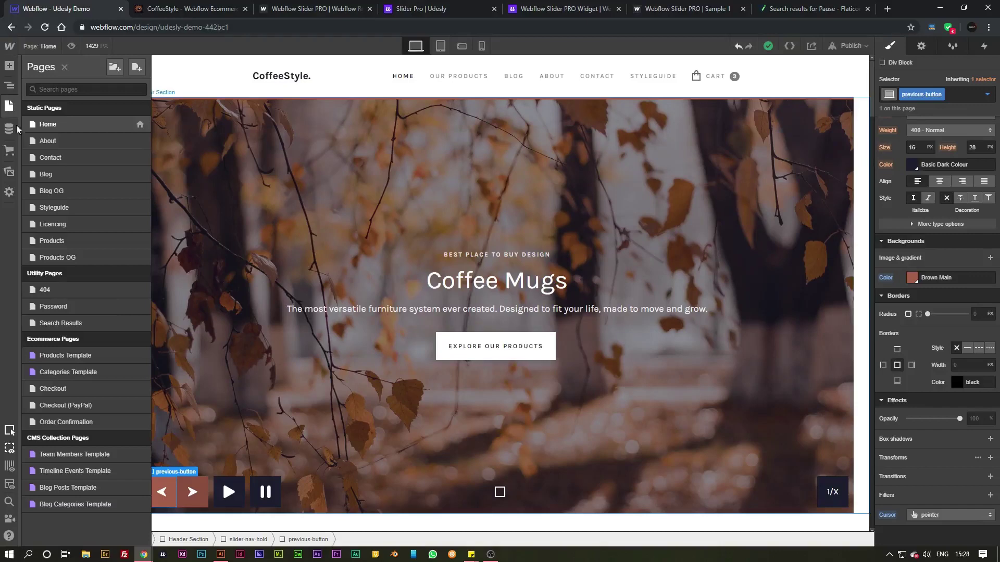
click(141, 125)
scroll(279, 413, down, 15)
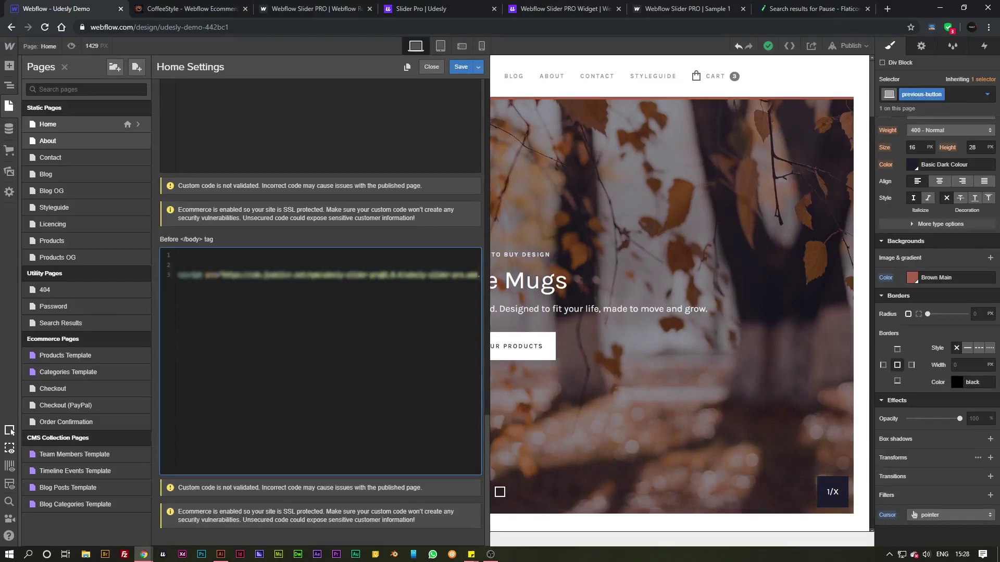
text(<script>   window.UdeslySliderProOptions = {     offset: 0.8,     pauseOnHover: true,     mouseWheel: true,     mouseWheelDelta: 0,     keyboard: true,     throttleLimit: 500   }; </script>)
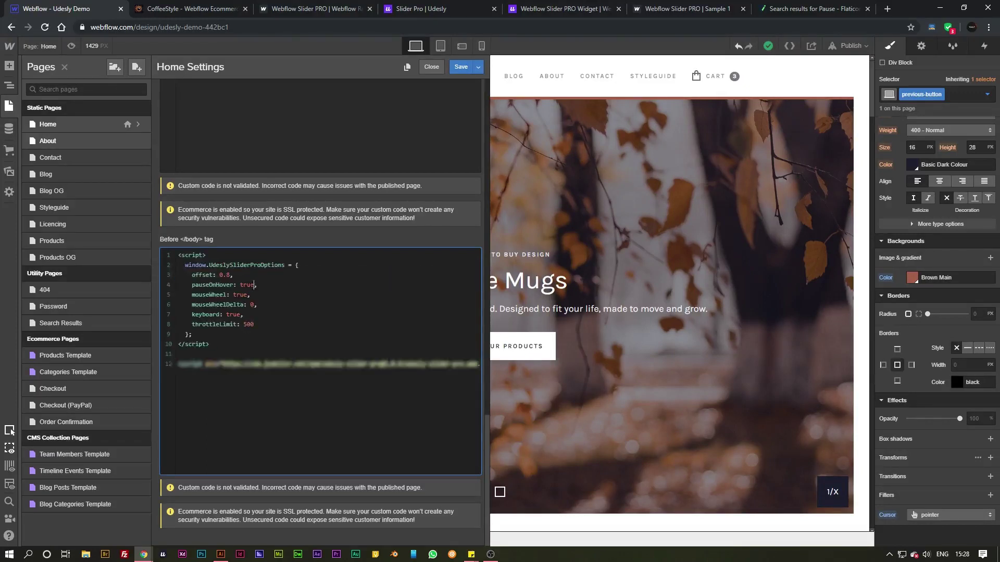
double_click(248, 285)
click(460, 66)
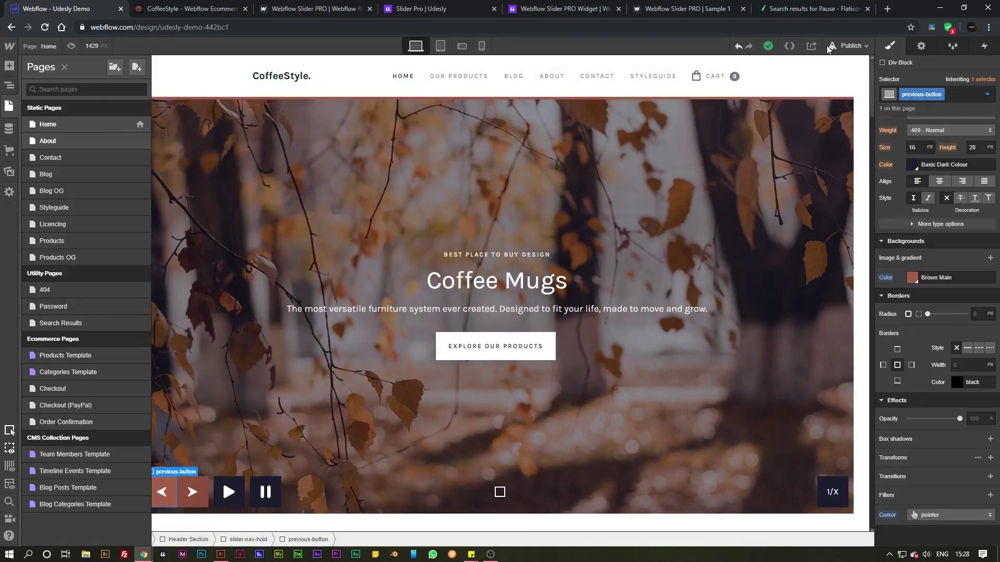
click(848, 45)
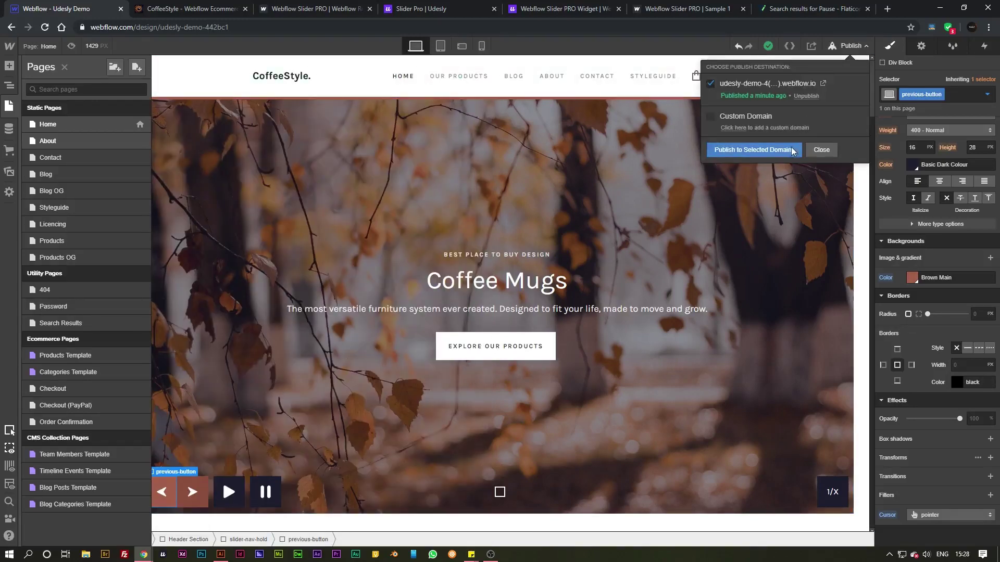
click(185, 9)
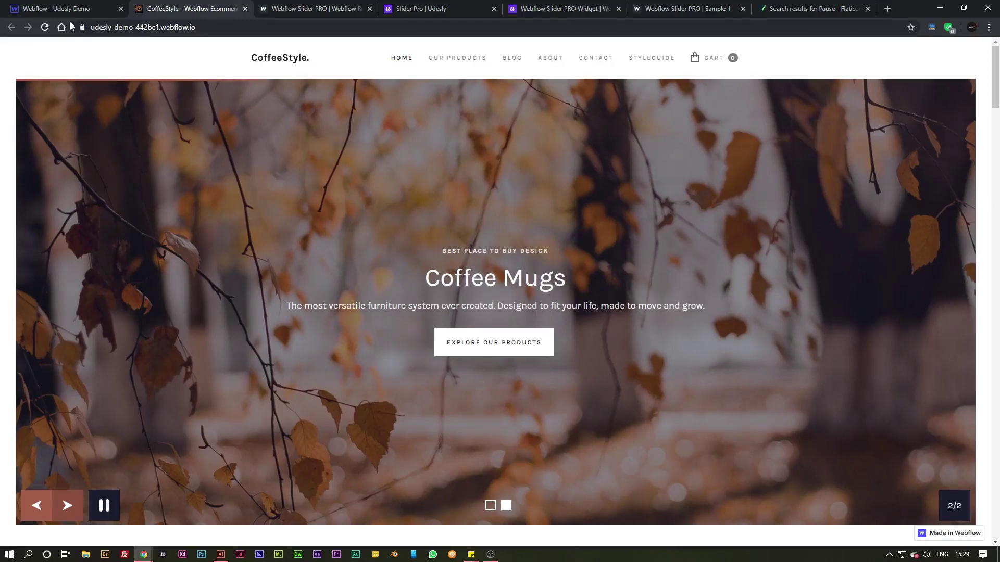
Reload the live site, start hero autoplay, jump to the first dot, then open About
click(44, 27)
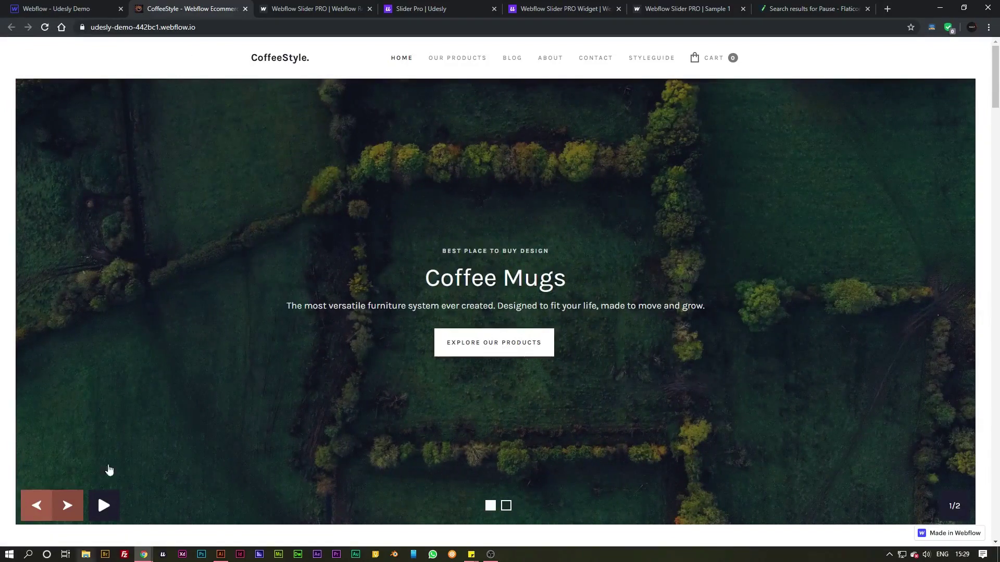
click(104, 506)
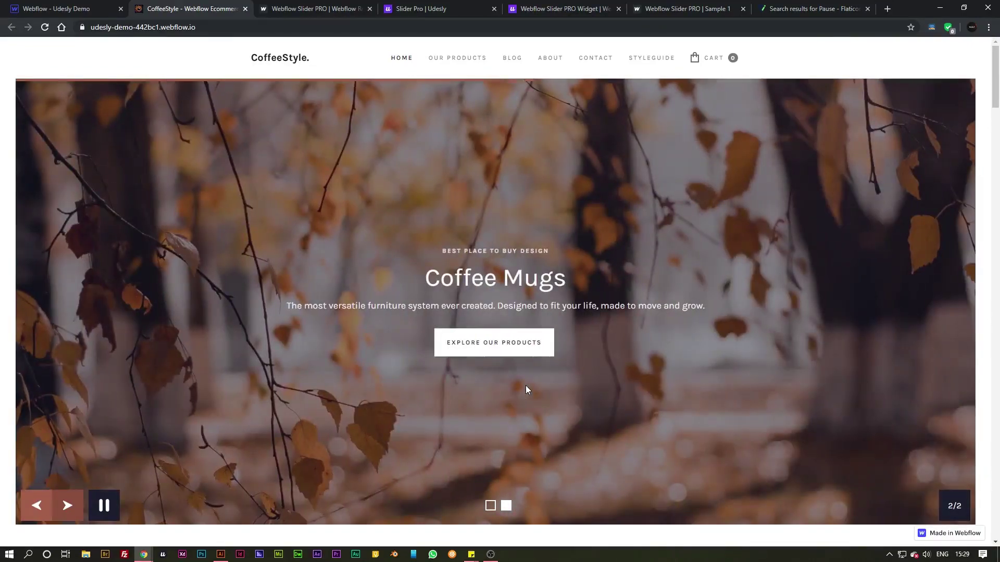
click(491, 506)
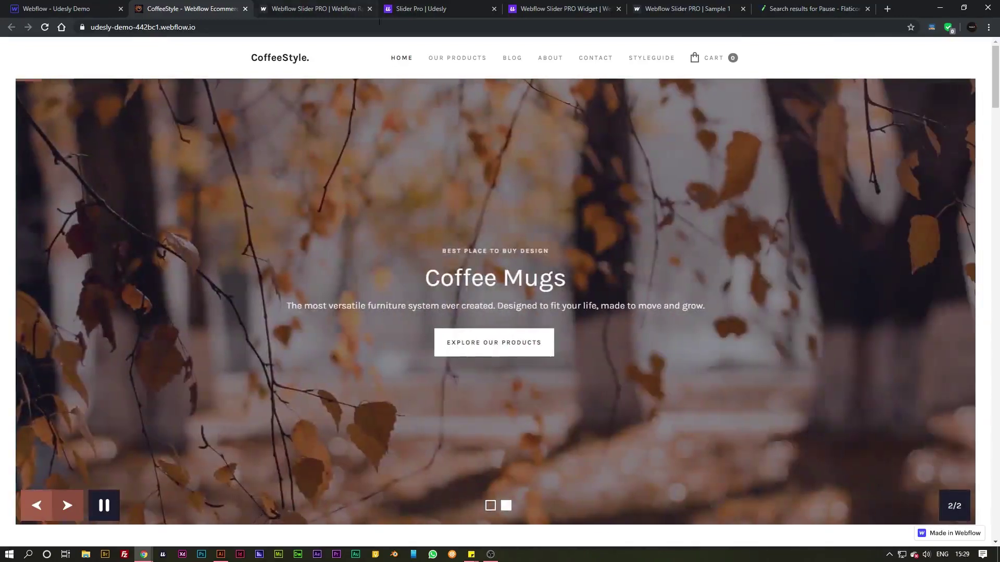
click(545, 58)
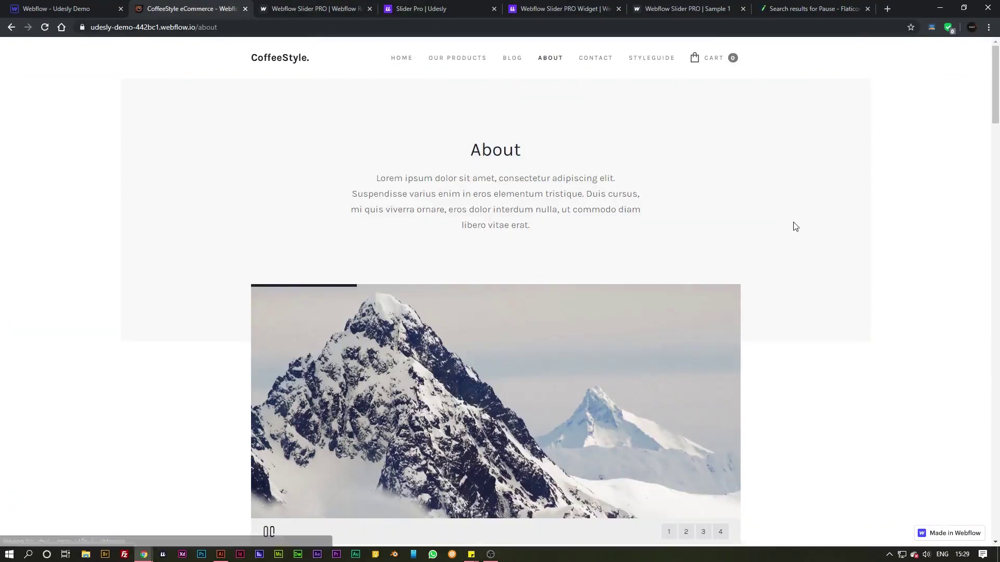
Scroll to the About page slider on the published site and jump to slides 2 and 3
scroll(792, 225, down, 2)
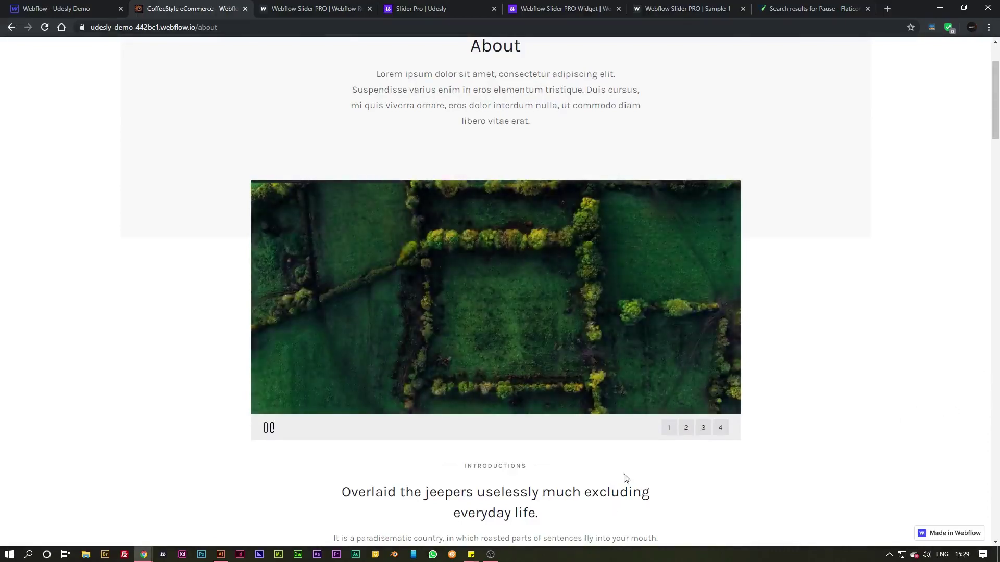
click(688, 429)
click(704, 430)
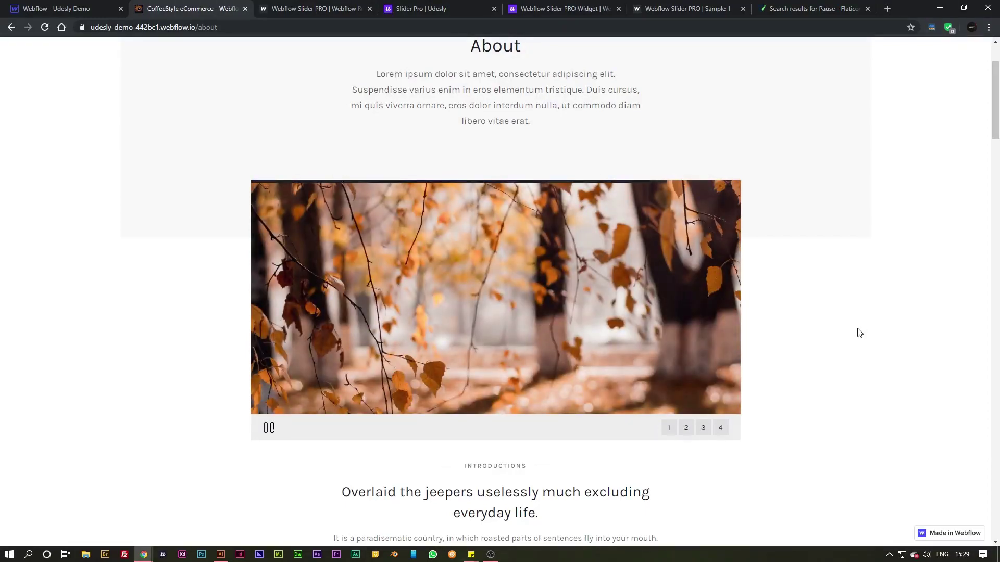
In the Designer's Navigator, select the slider's play-pause button and progress bar elements
click(78, 7)
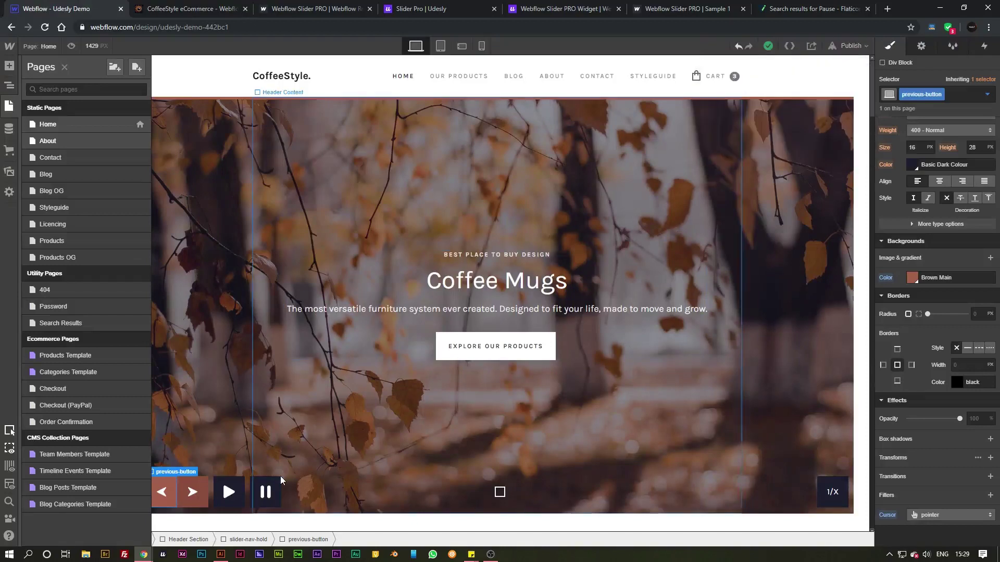
key(z)
click(225, 484)
click(321, 98)
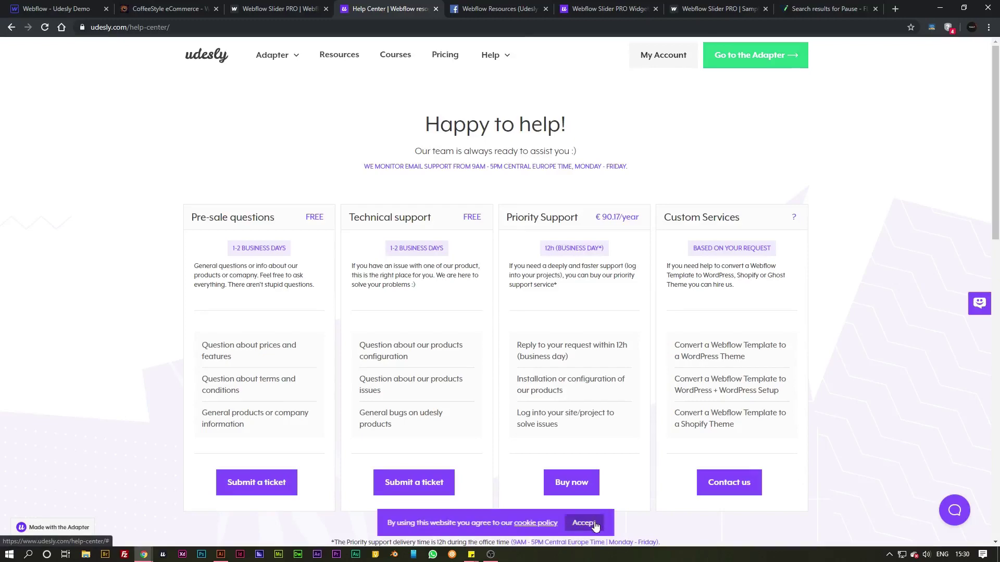
View the udesly Facebook group, then step the live CoffeeStyle hero slider onto slide 2
click(499, 8)
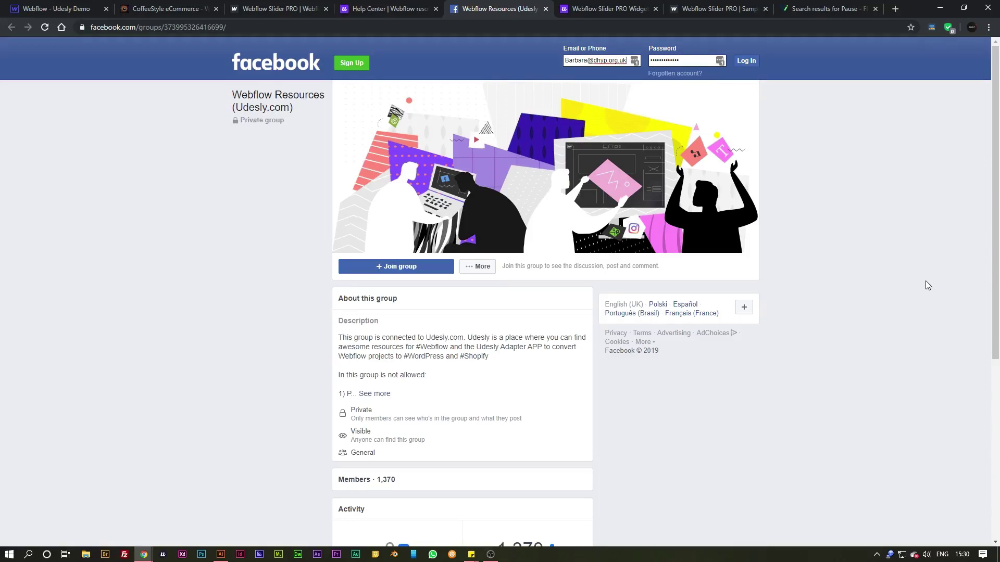
key(ctrl+2)
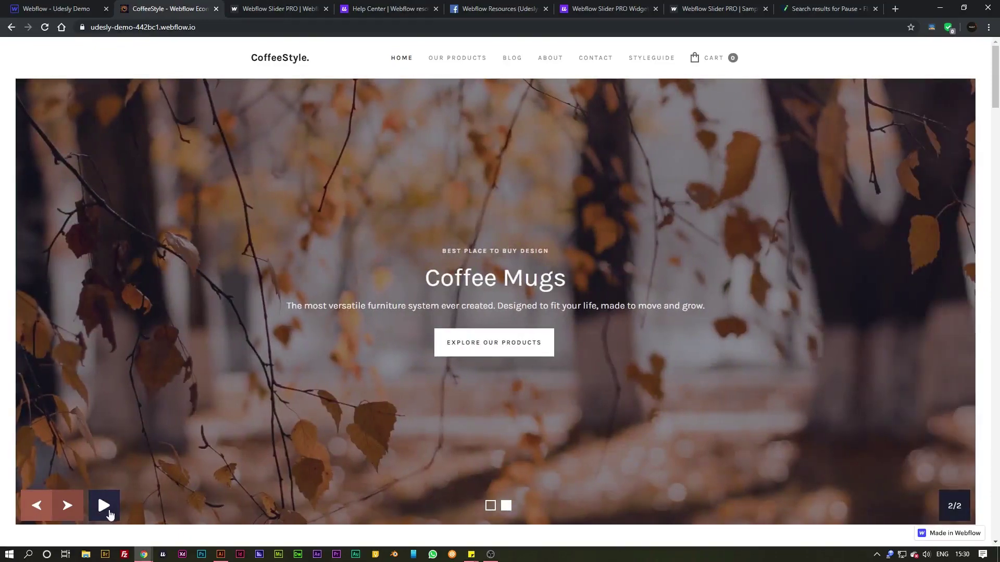
click(69, 510)
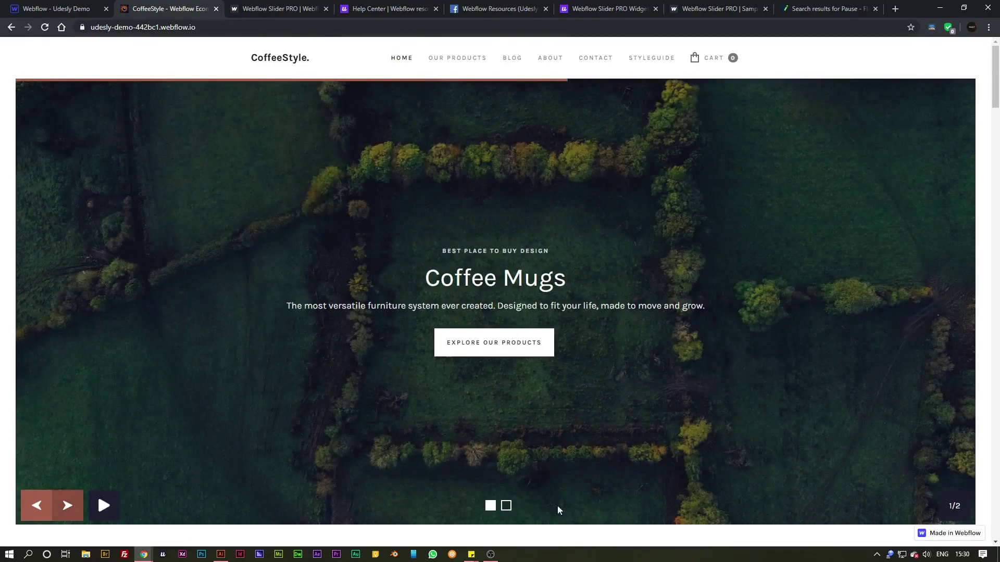
click(506, 504)
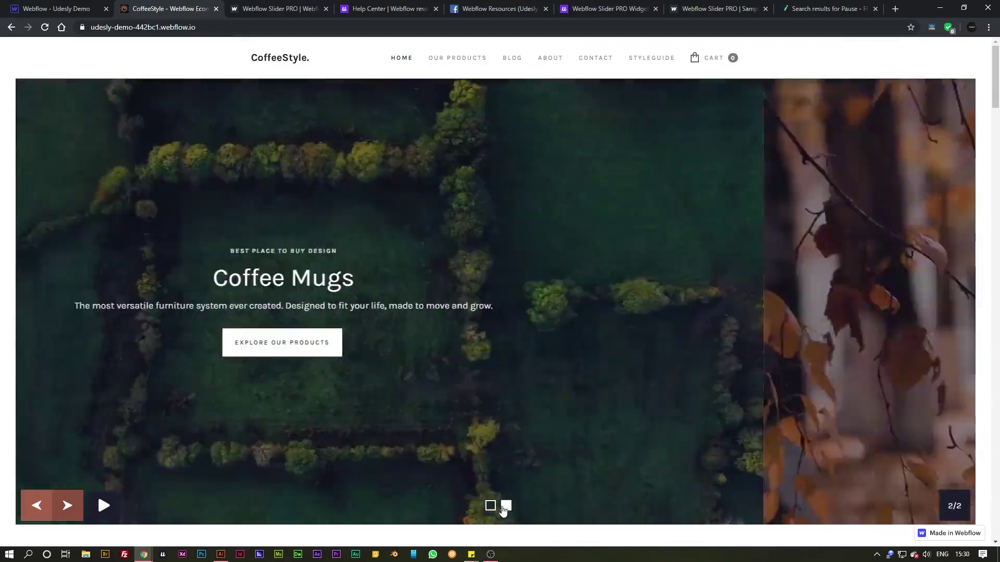